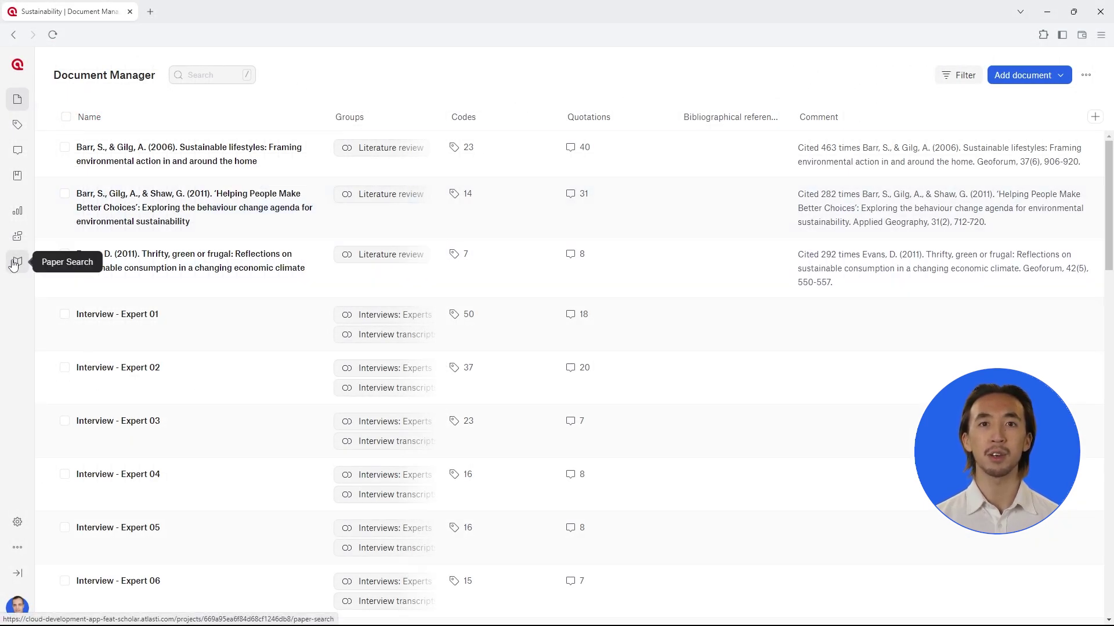
Step: Run a Paper Search for 'How can communities promote sustainable living among their residents?'
left_click(16, 263)
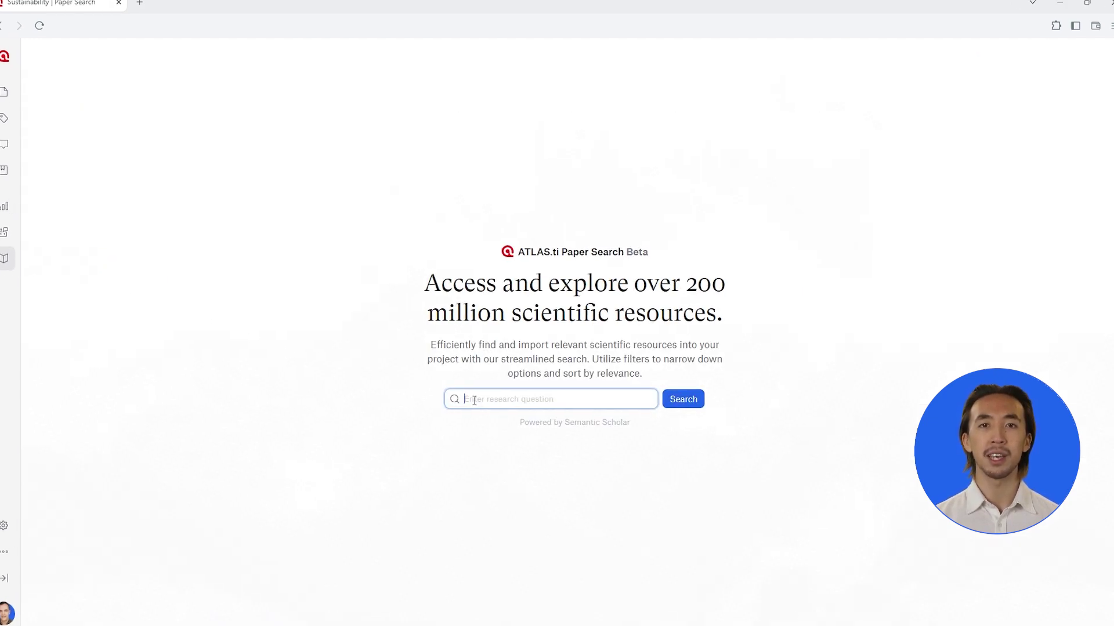
type("How can communitie")
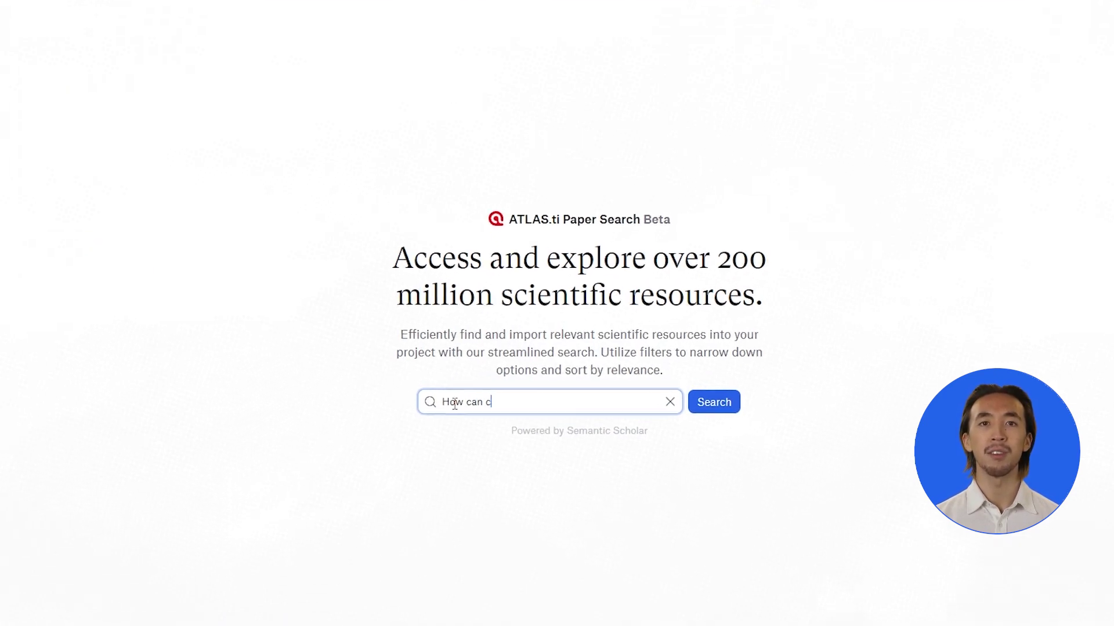
type("s promote ")
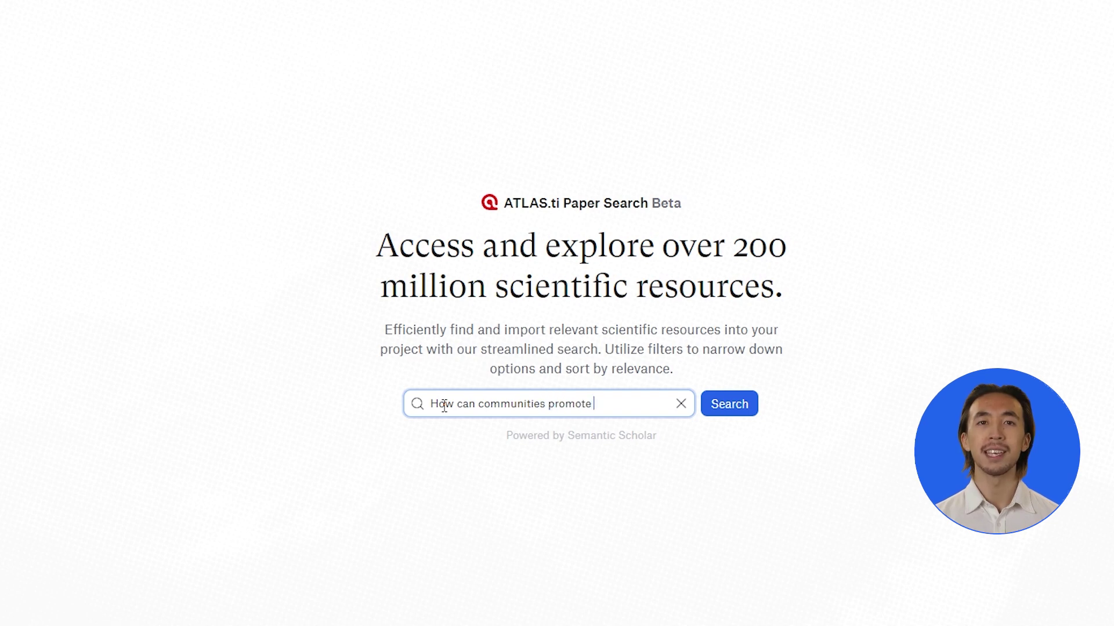
type("sustainable living amon")
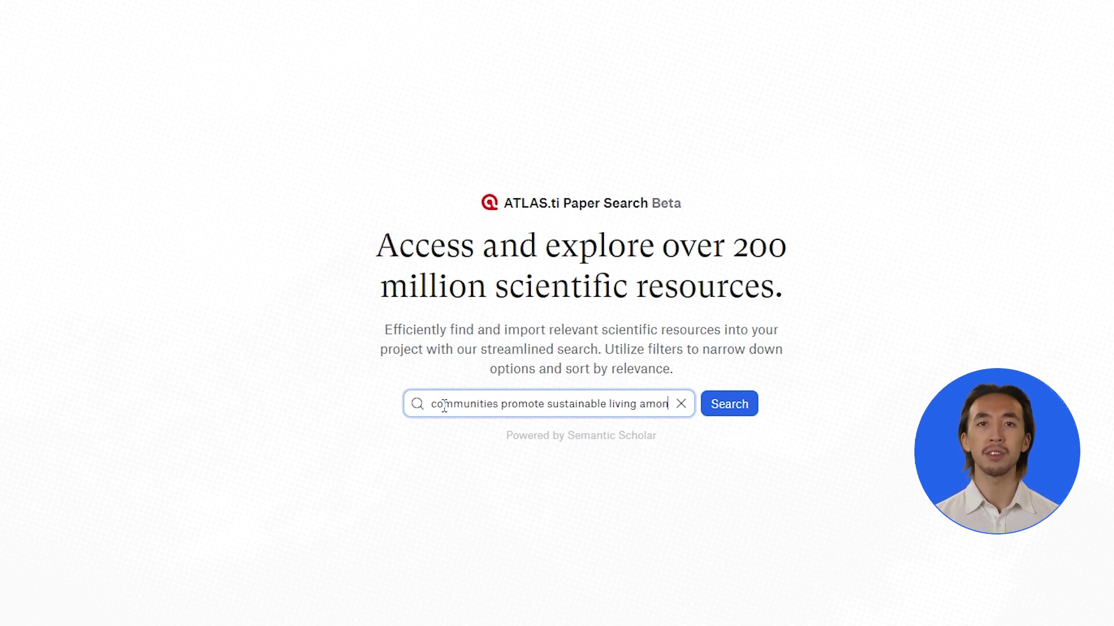
type("g their residents?")
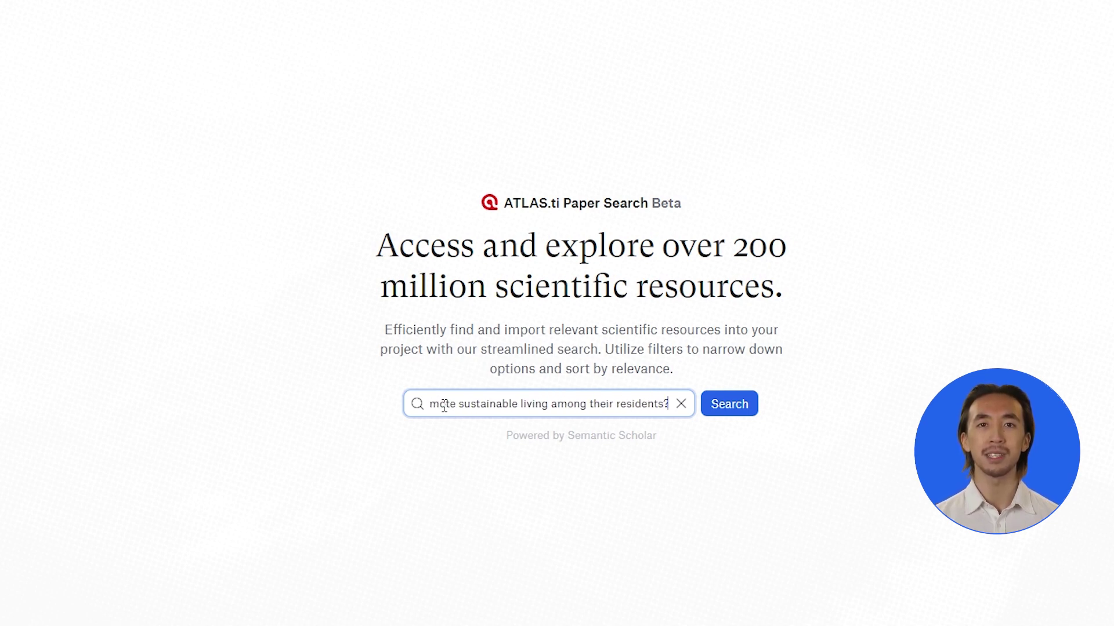
left_click(717, 404)
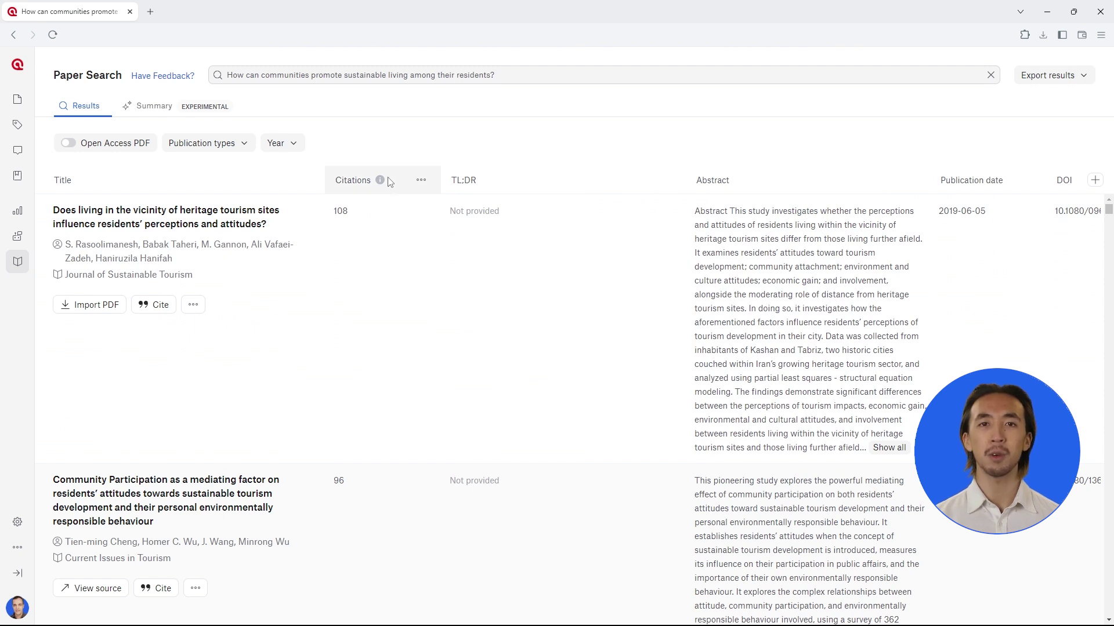
left_click(294, 145)
Step: Filter the results to Journal article publication type and show the AI Summary of key insights
left_click(296, 150)
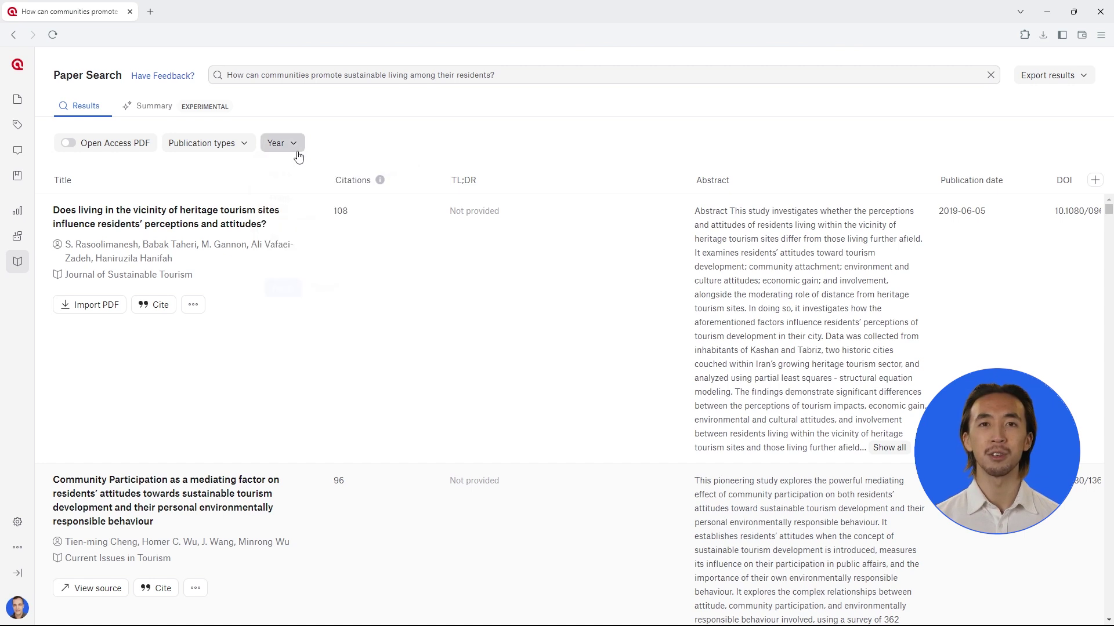
left_click(246, 147)
left_click(246, 149)
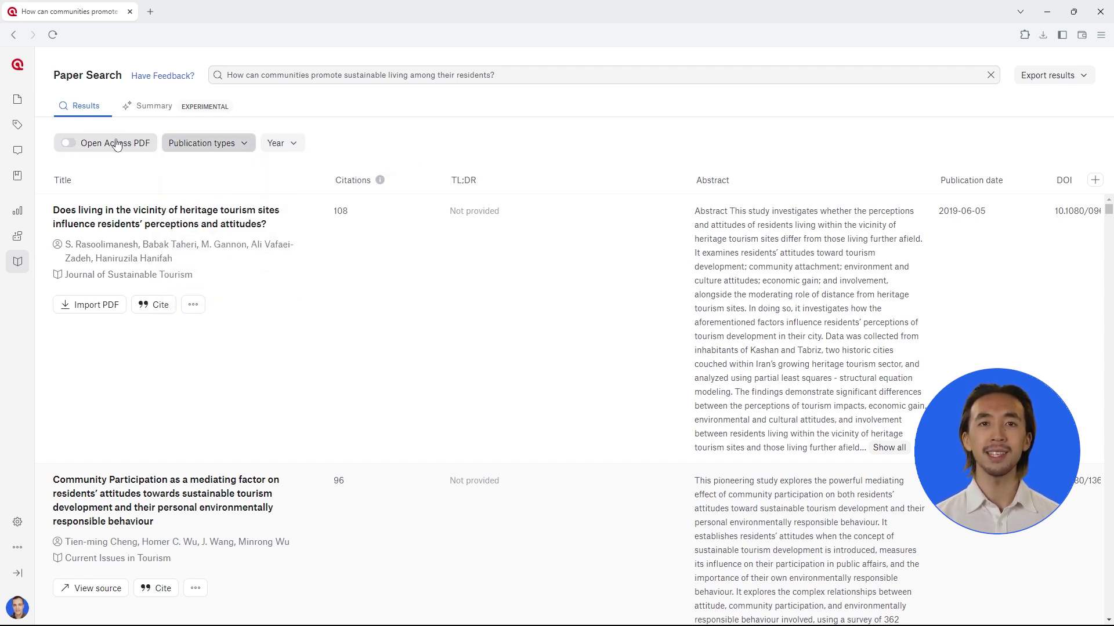
left_click(220, 149)
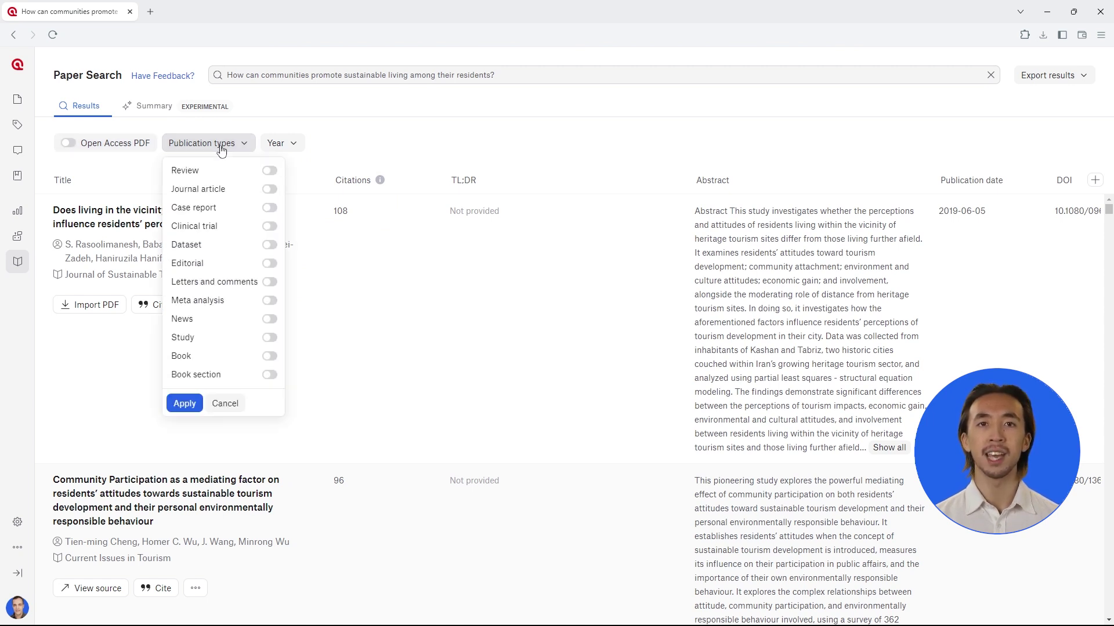
left_click(268, 190)
left_click(197, 405)
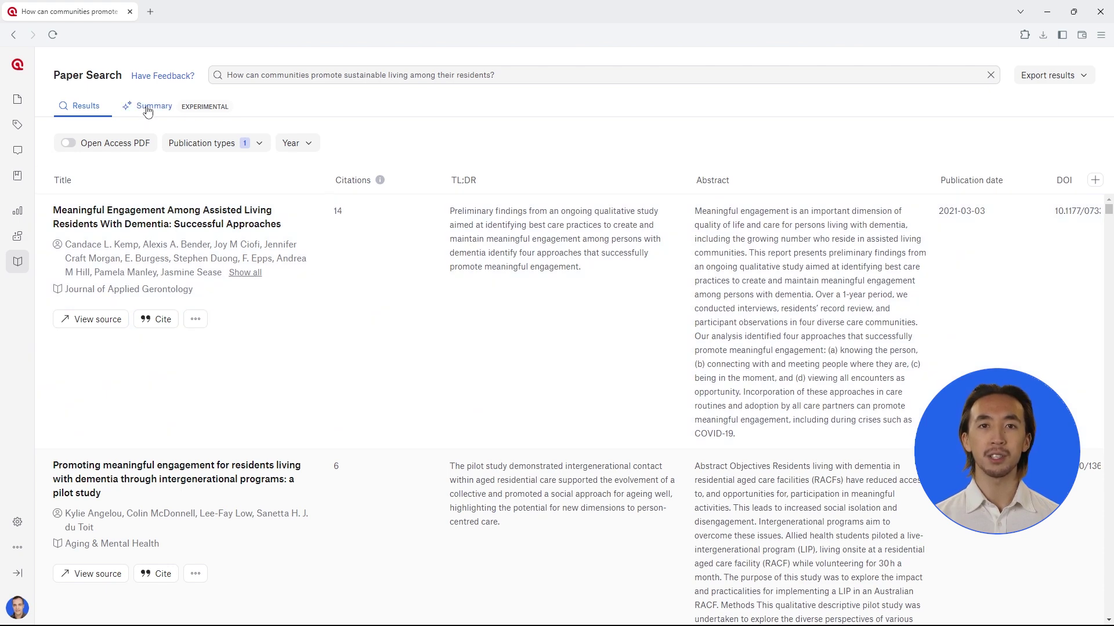
left_click(149, 110)
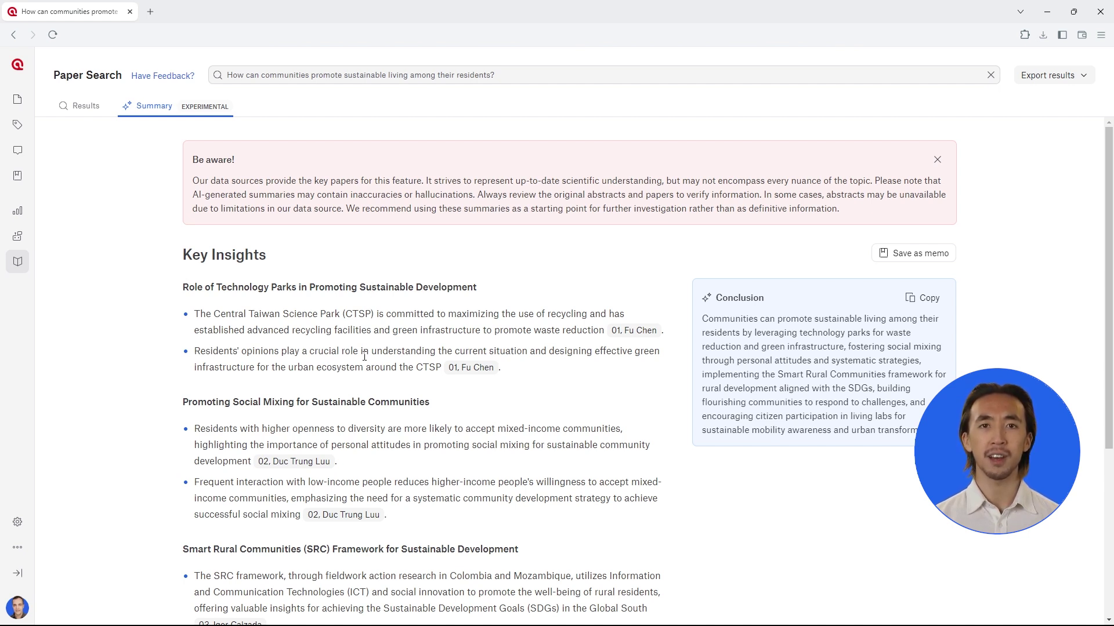
Step: Open the cited Central Taiwan Science Park paper in its own tab, then return to the Summary
scroll(364, 380, "down", 2)
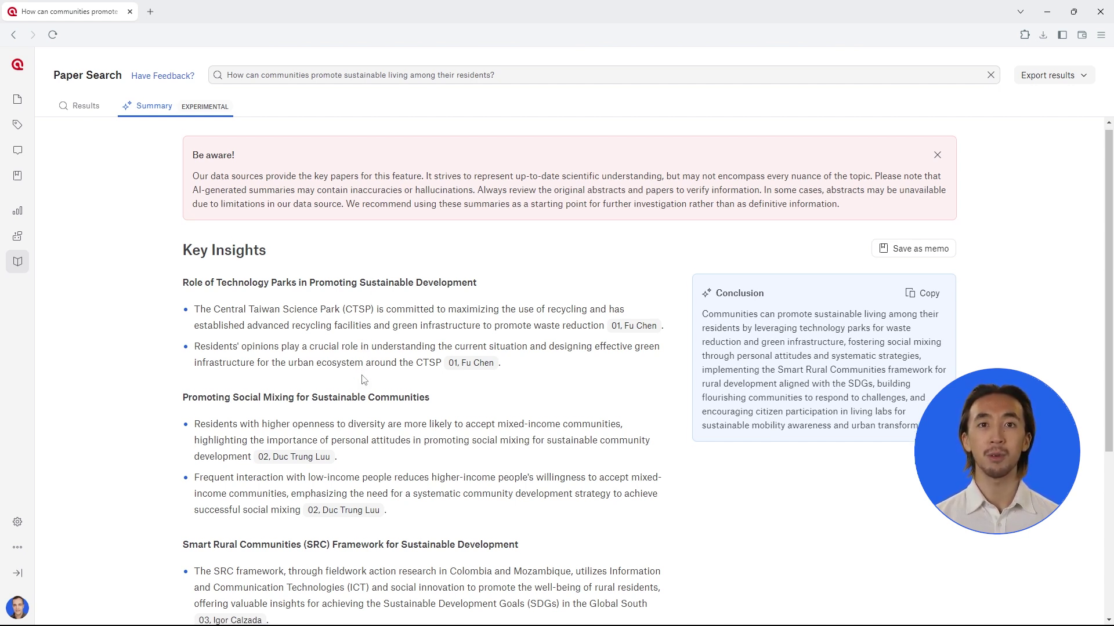
scroll(363, 375, "down", 3)
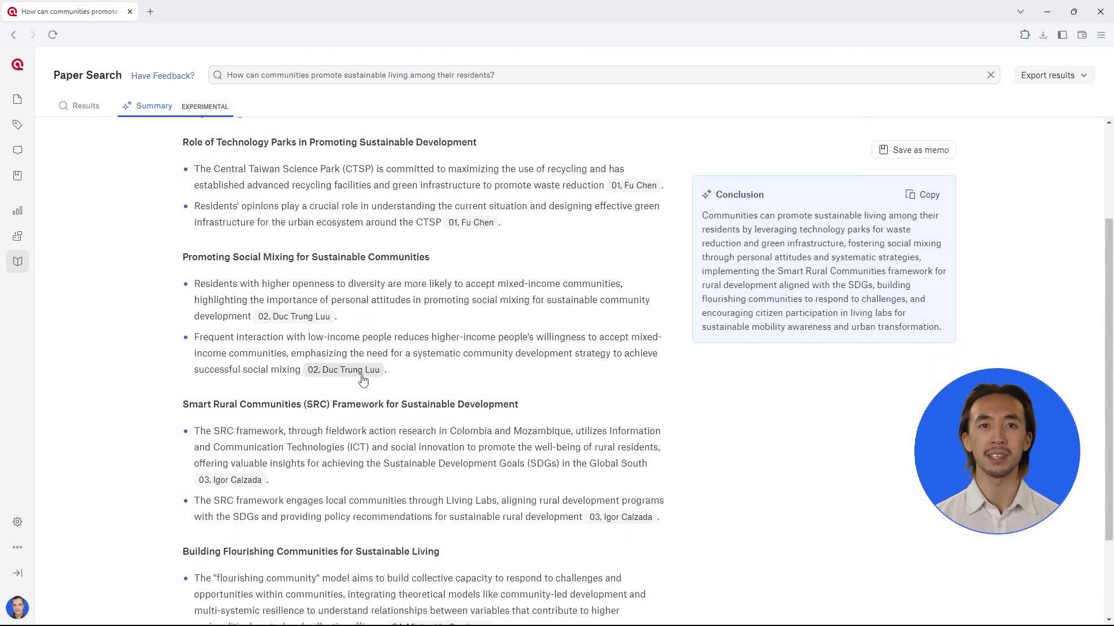
scroll(363, 376, "down", 1)
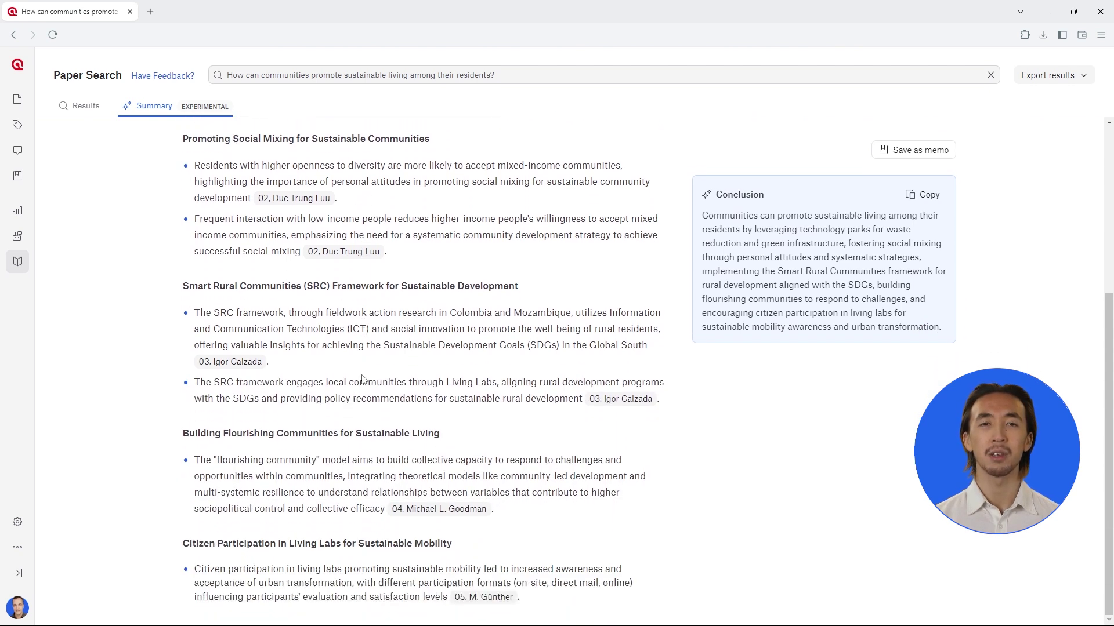
scroll(362, 380, "up", 3)
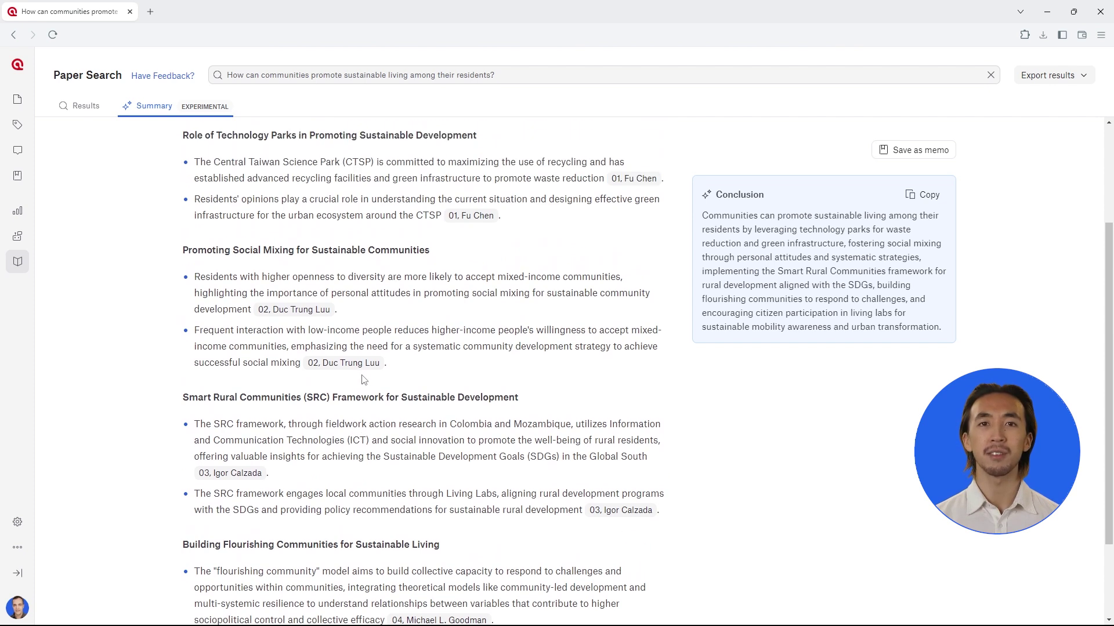
scroll(364, 380, "up", 2)
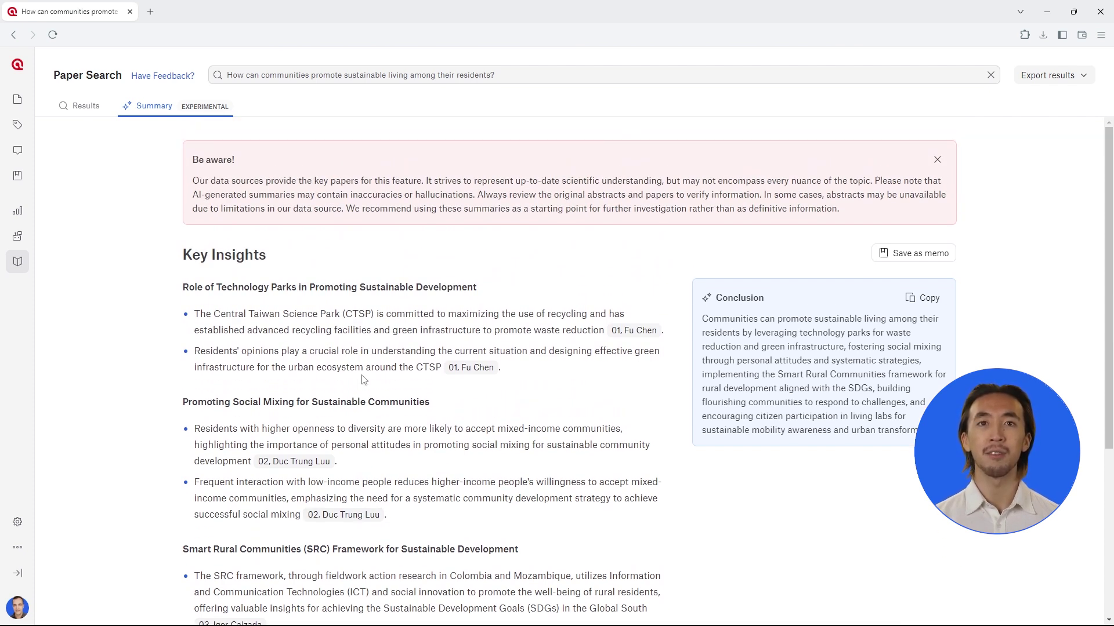
left_click(471, 368)
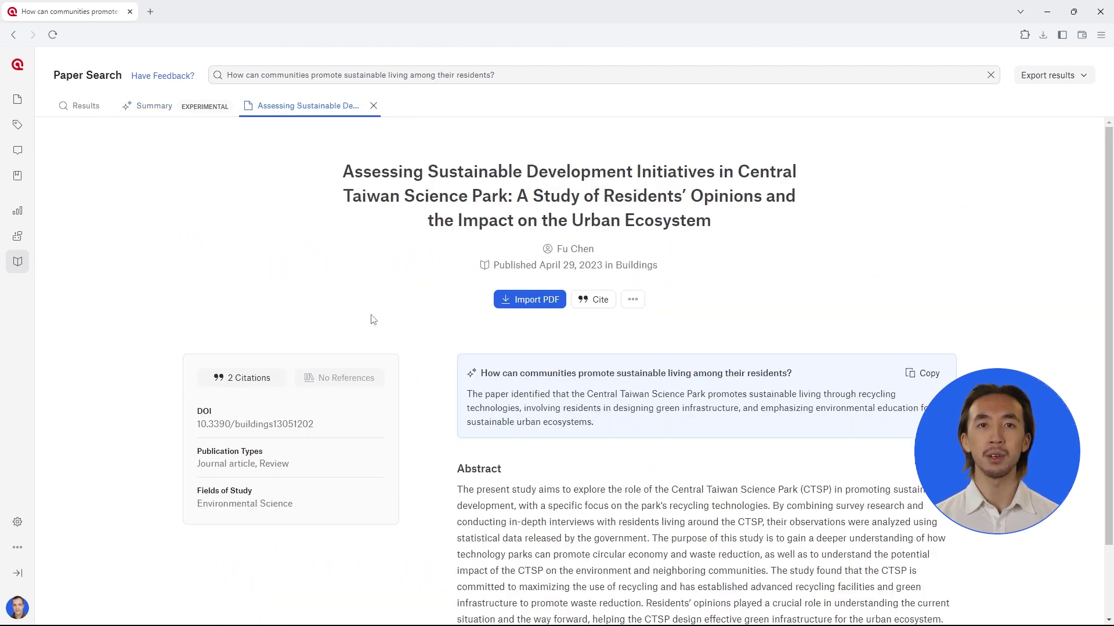
left_click(153, 110)
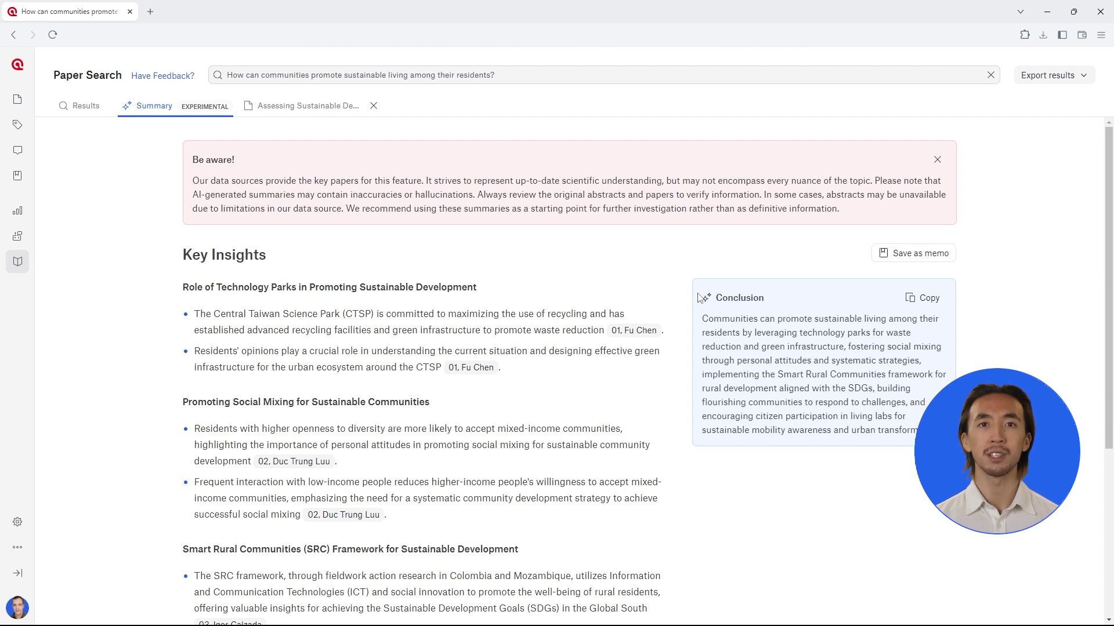
Step: Save the Key Insights summary as a memo, look through it, and return to Paper Search
left_click(902, 253)
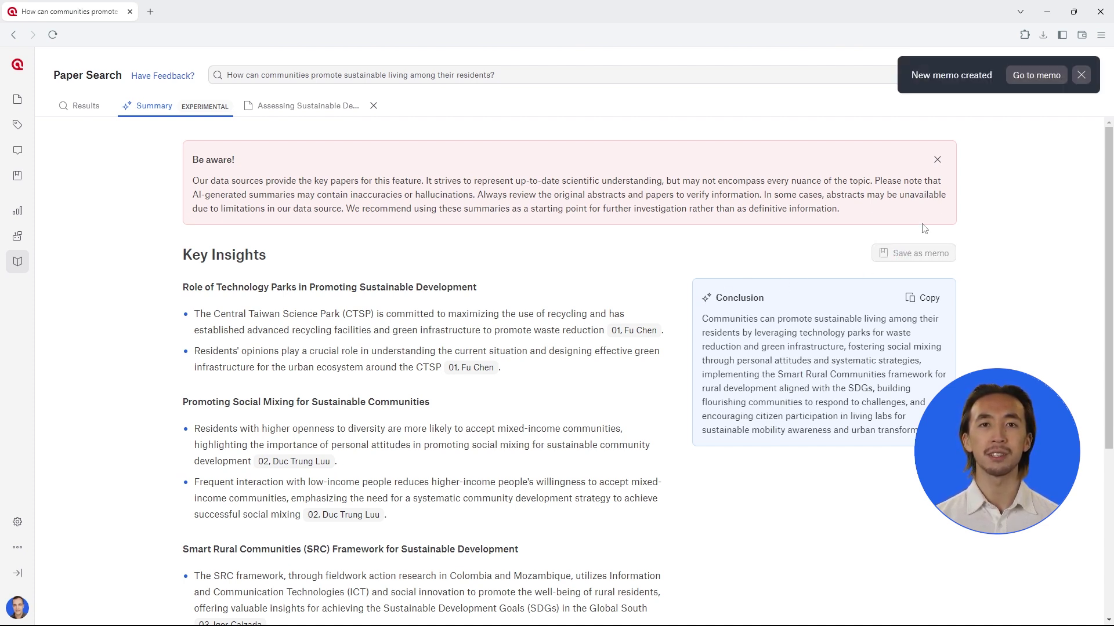
left_click(1034, 77)
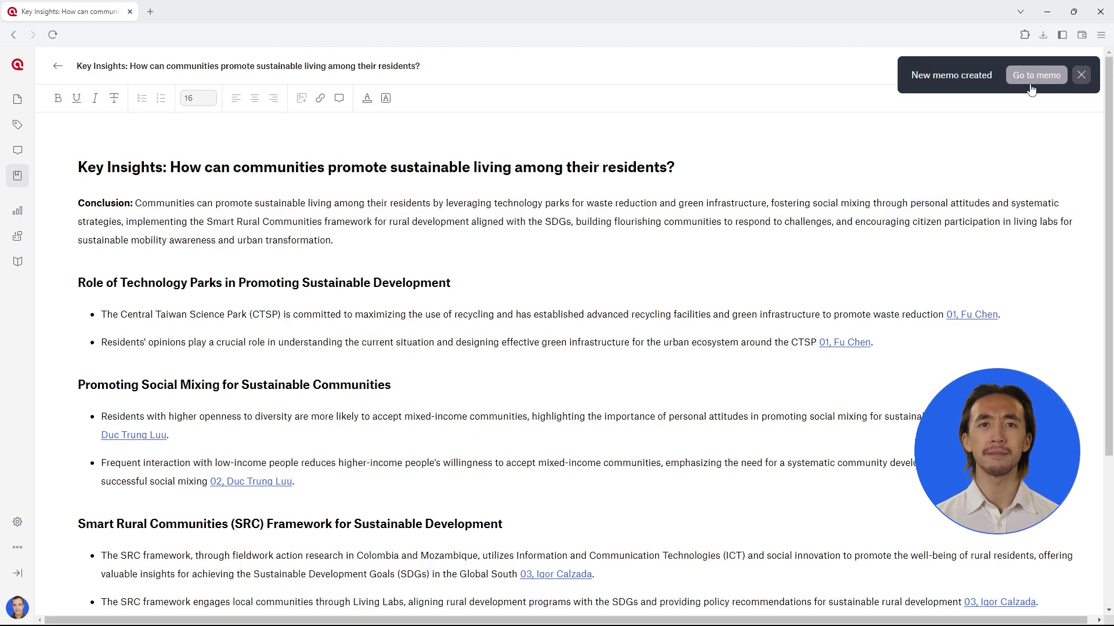
left_click(977, 158)
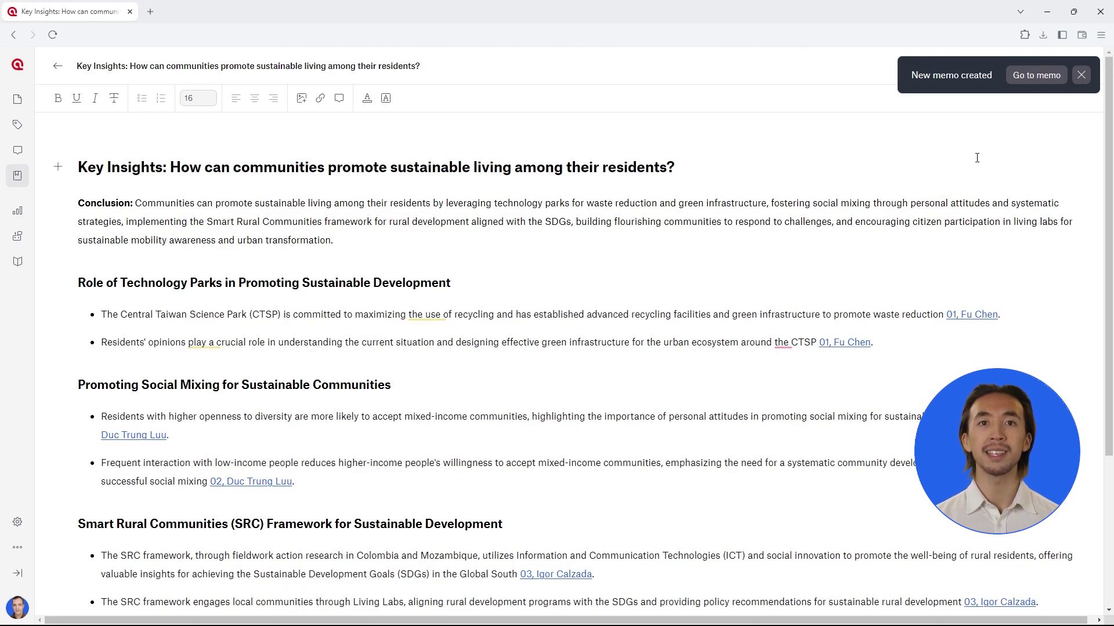
key("Down")
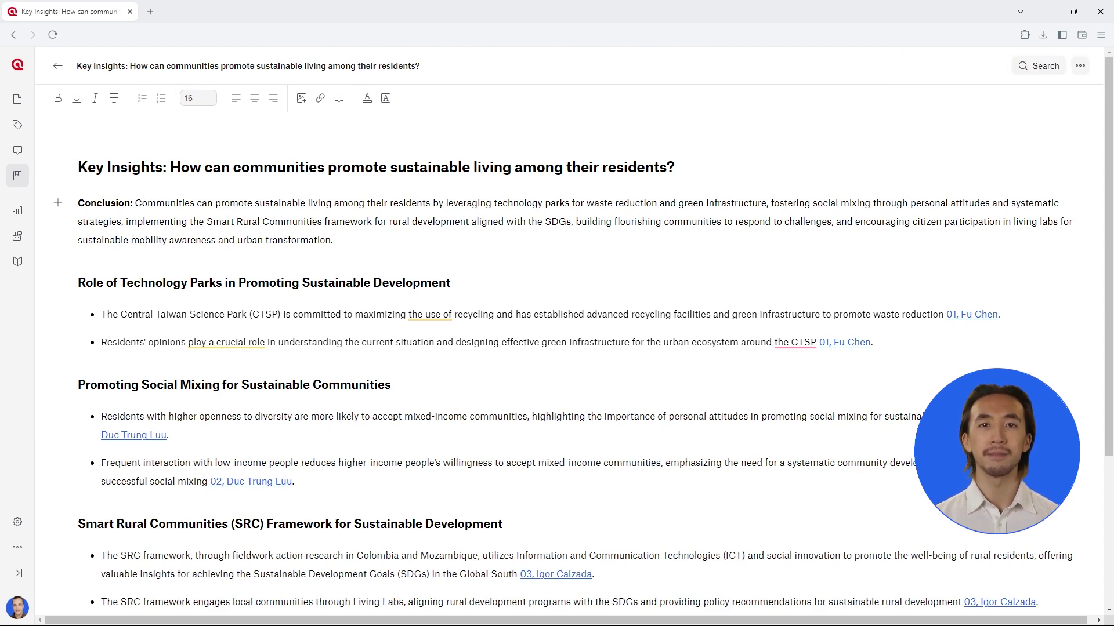
left_click(19, 262)
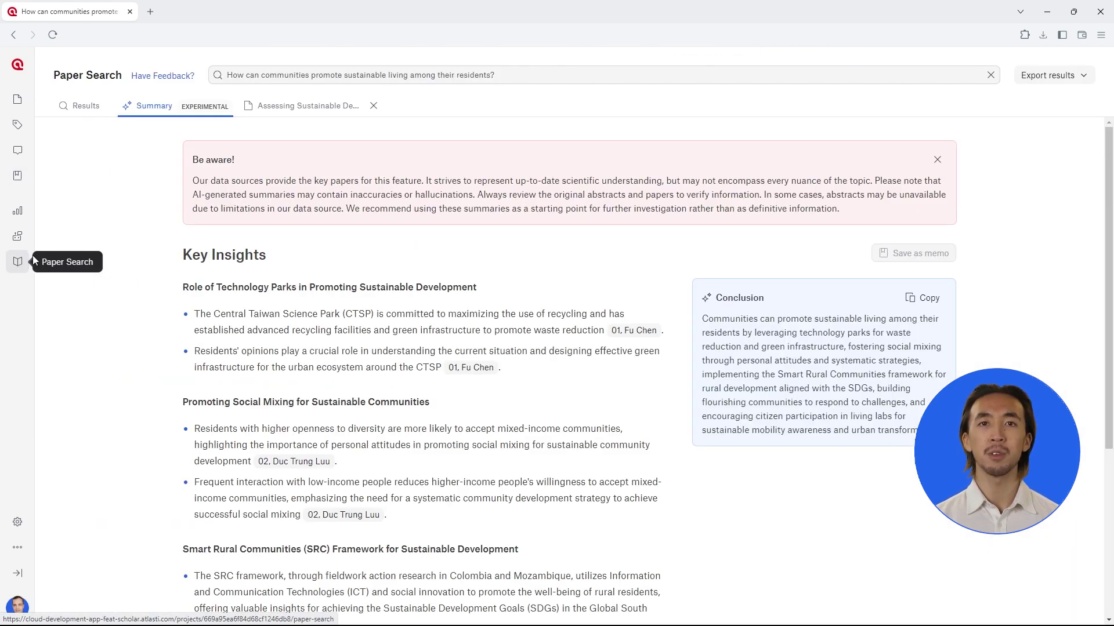
left_click(90, 107)
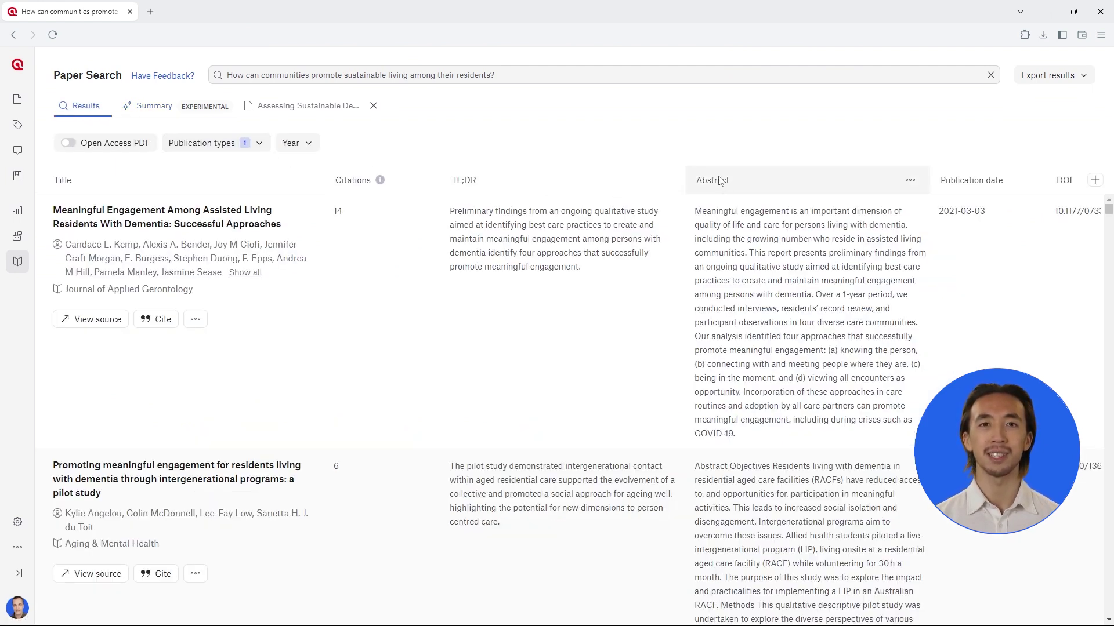
scroll(719, 181, "down", 2)
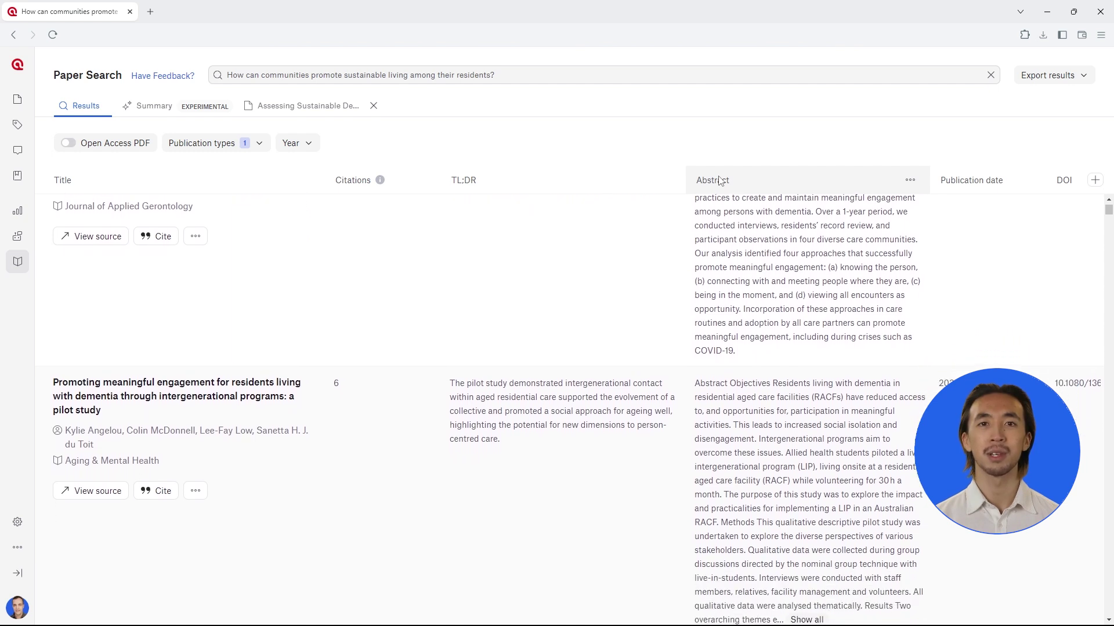
scroll(719, 181, "down", 3)
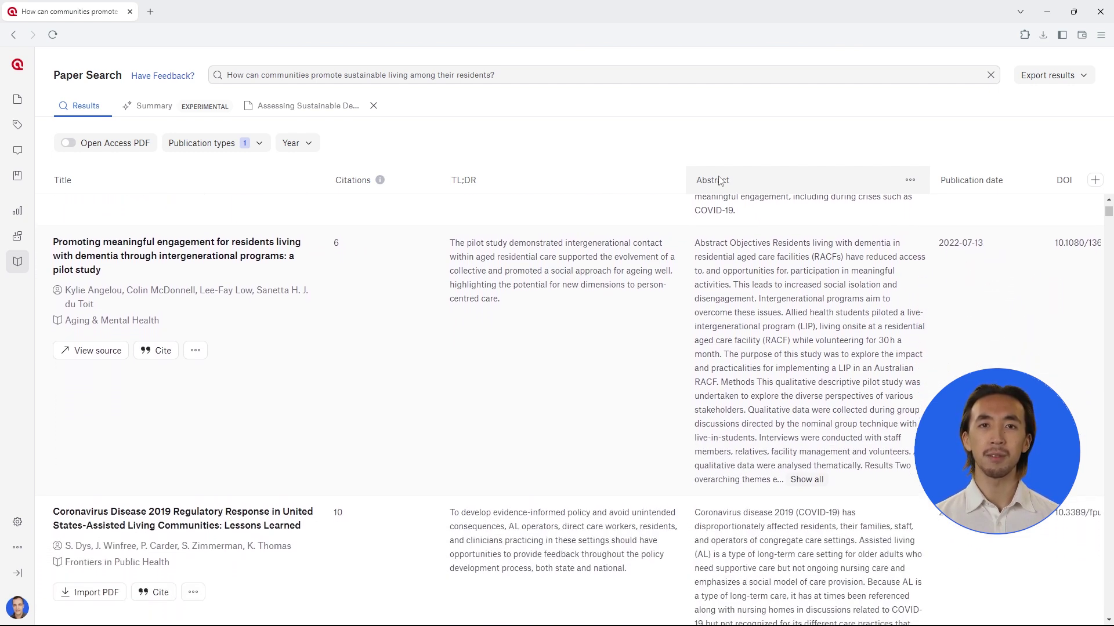
scroll(720, 181, "down", 3)
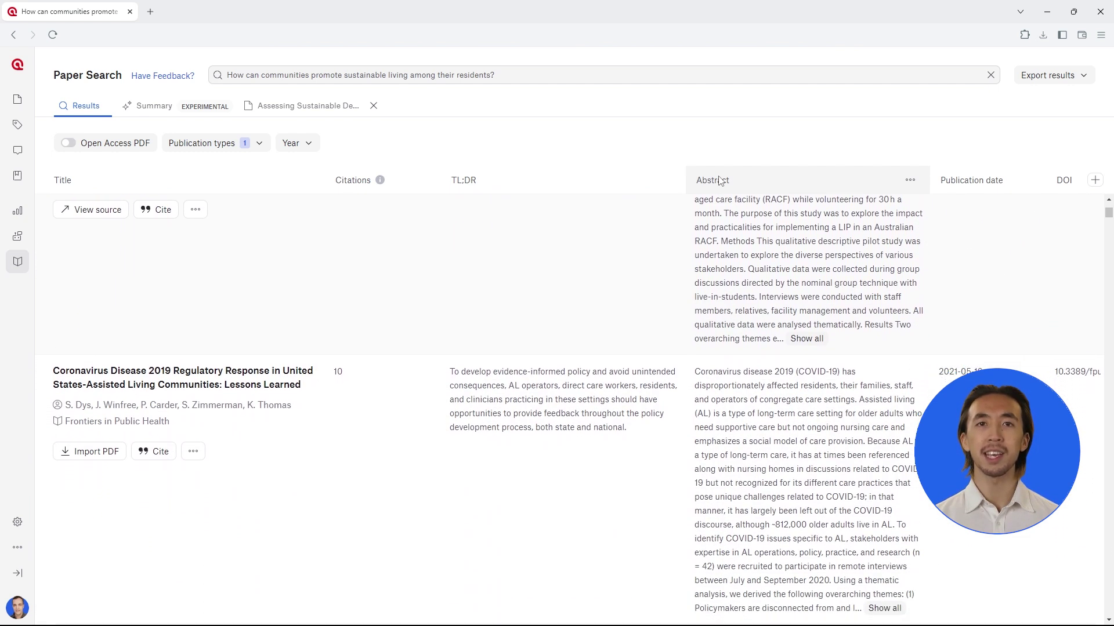
scroll(719, 180, "down", 3)
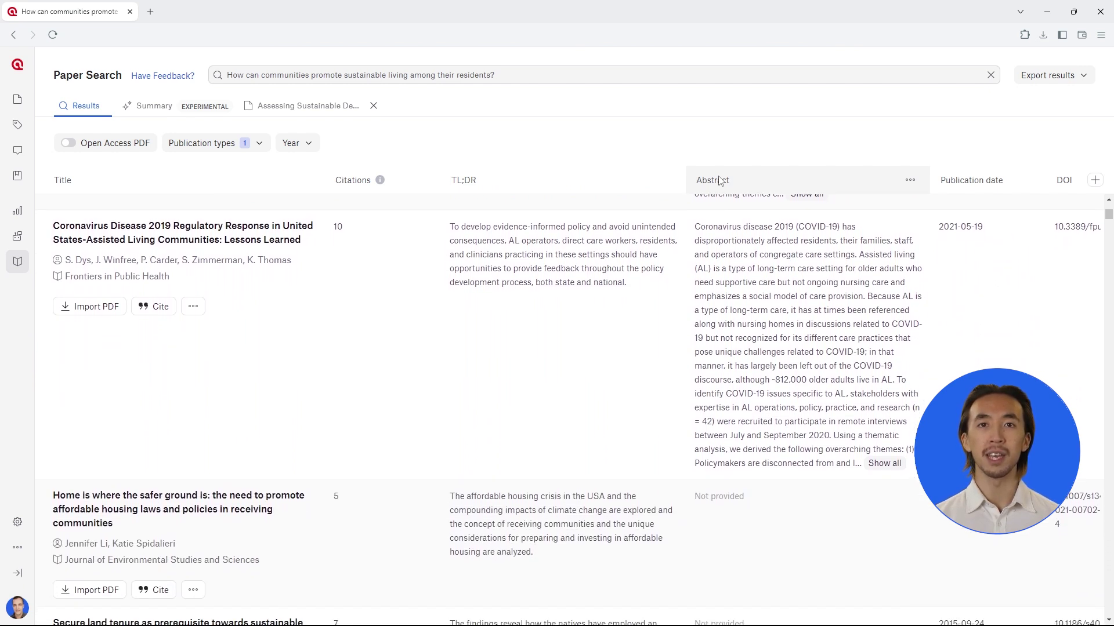
scroll(720, 181, "down", 3)
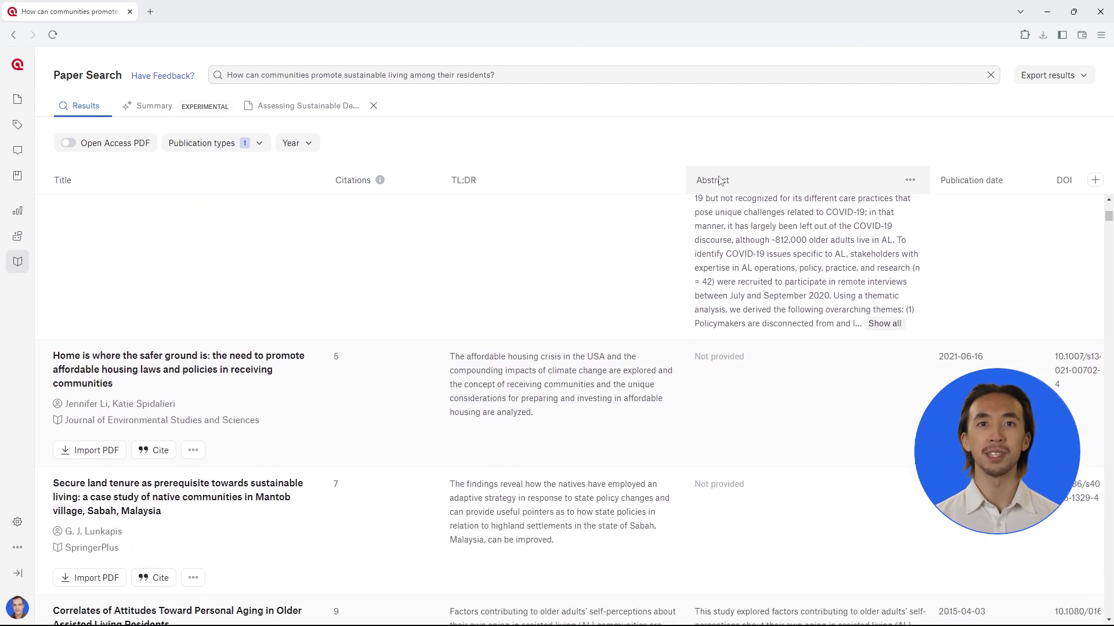
scroll(719, 181, "down", 3)
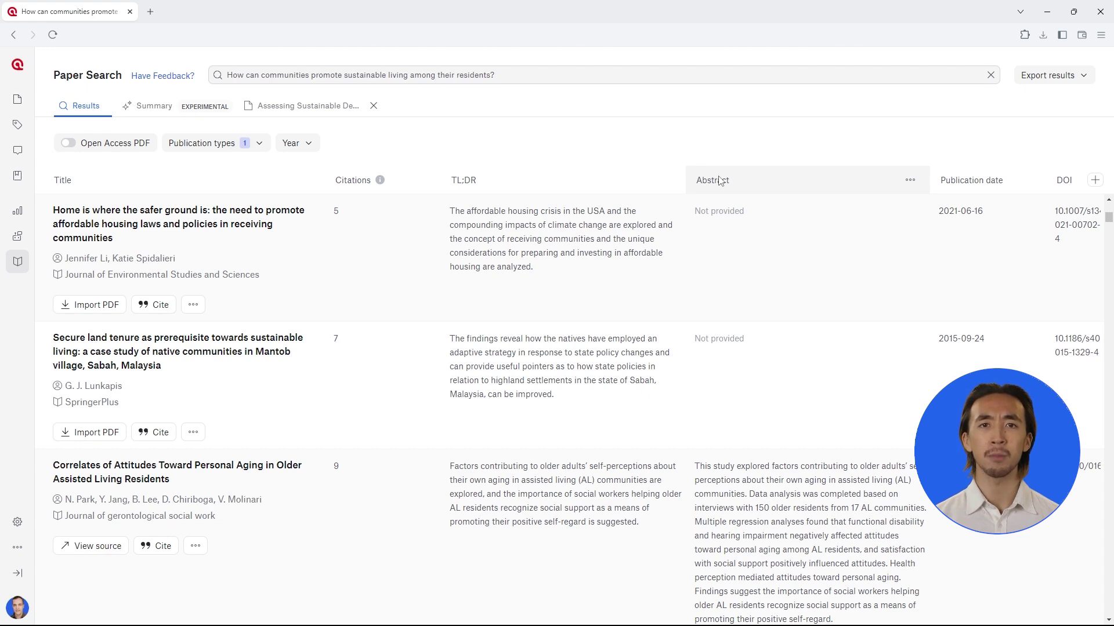
Step: Sort the papers by Citations, highest first, and add the Influential citations column
left_click(422, 181)
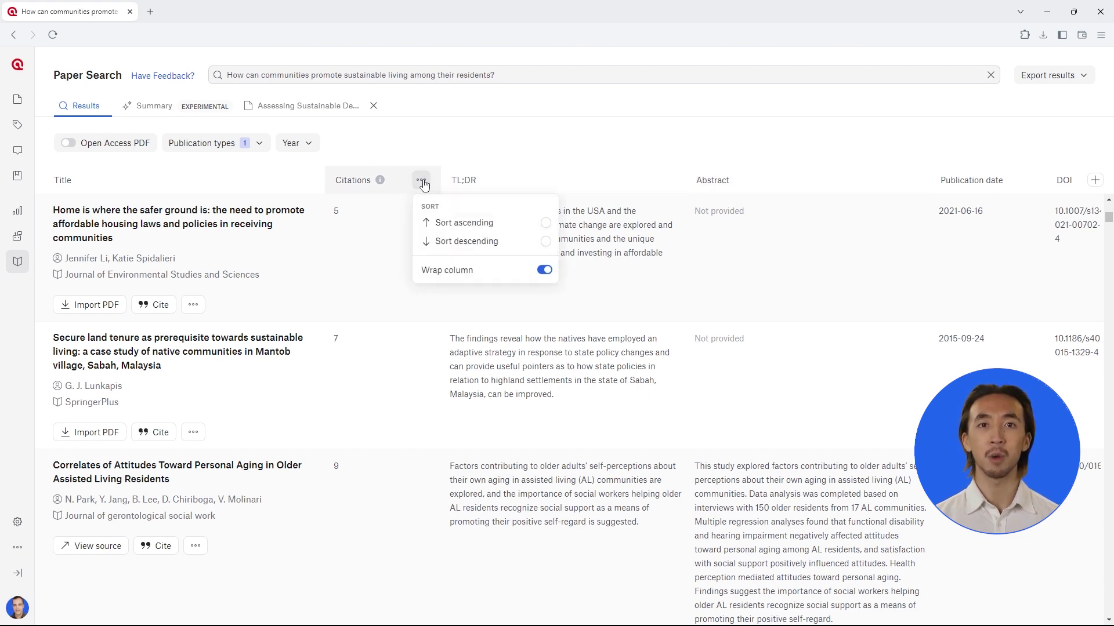
left_click(546, 241)
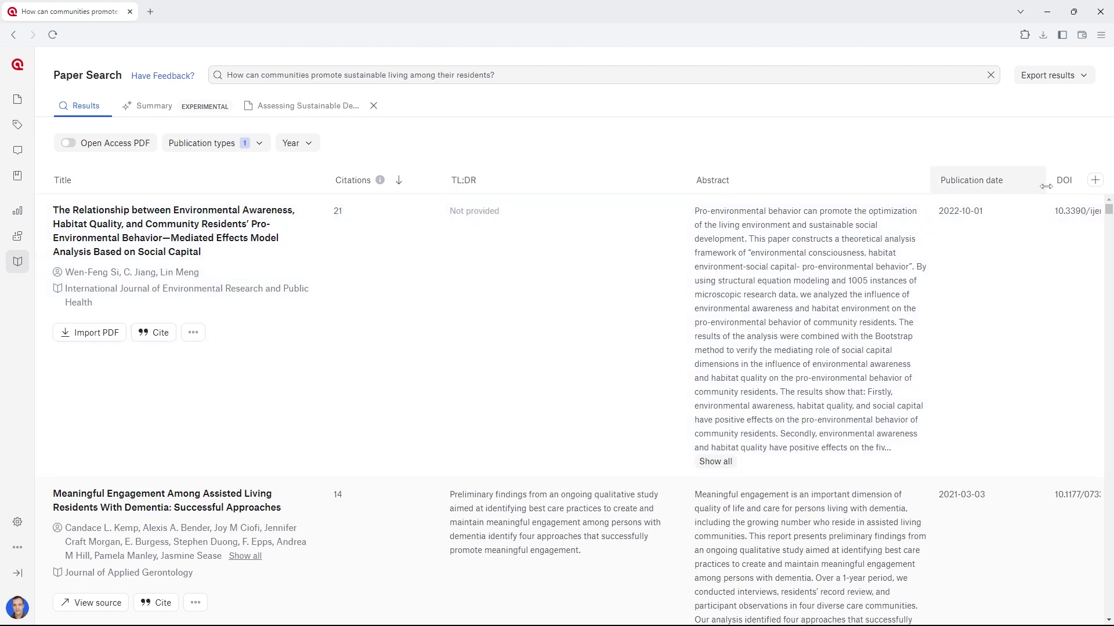
left_click(1095, 181)
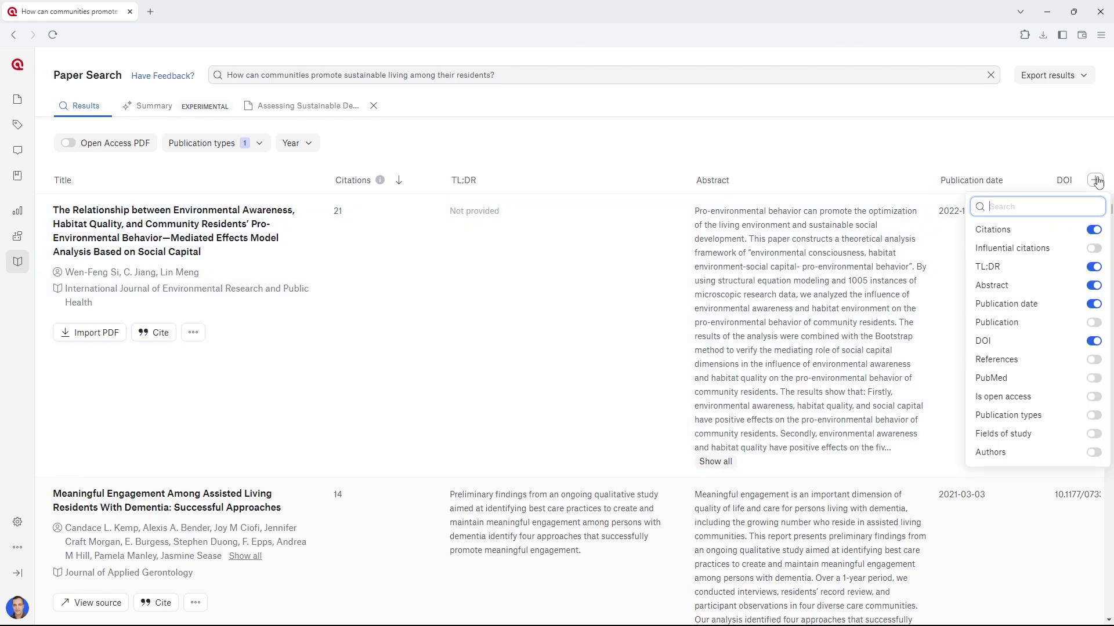
left_click(1094, 249)
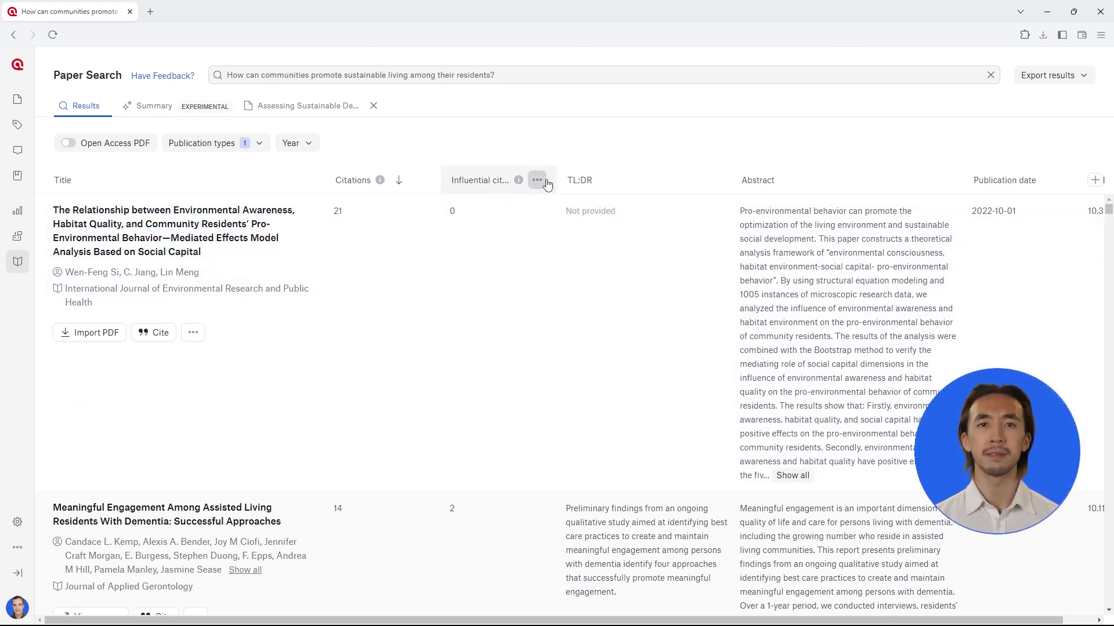
Step: Sort by Influential citations, highest first, and scroll through the ranked papers
left_click(543, 181)
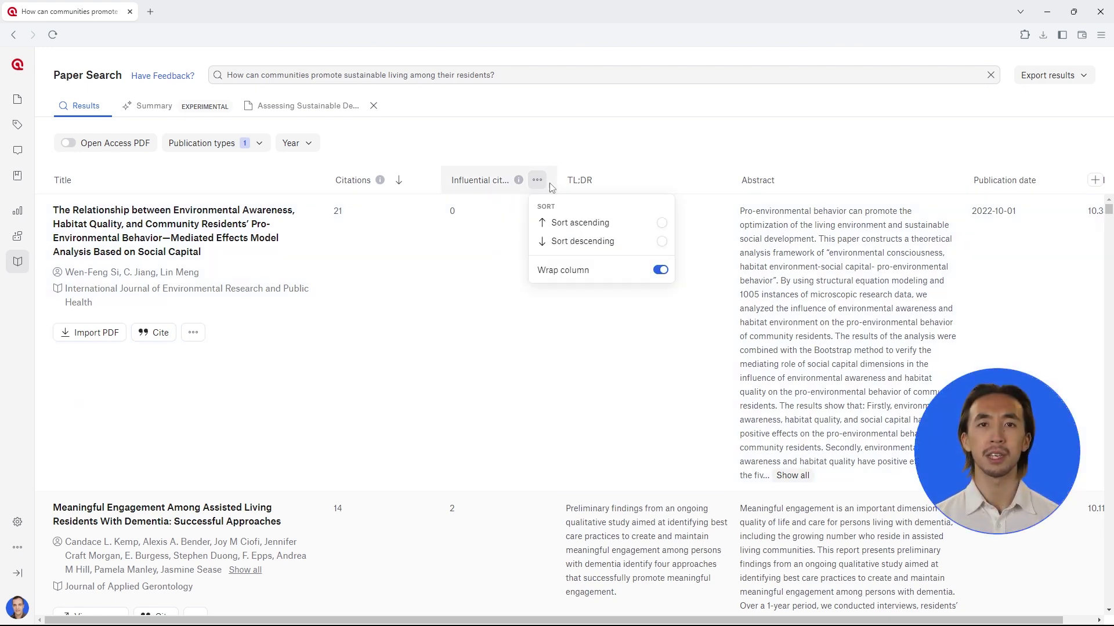
left_click(659, 241)
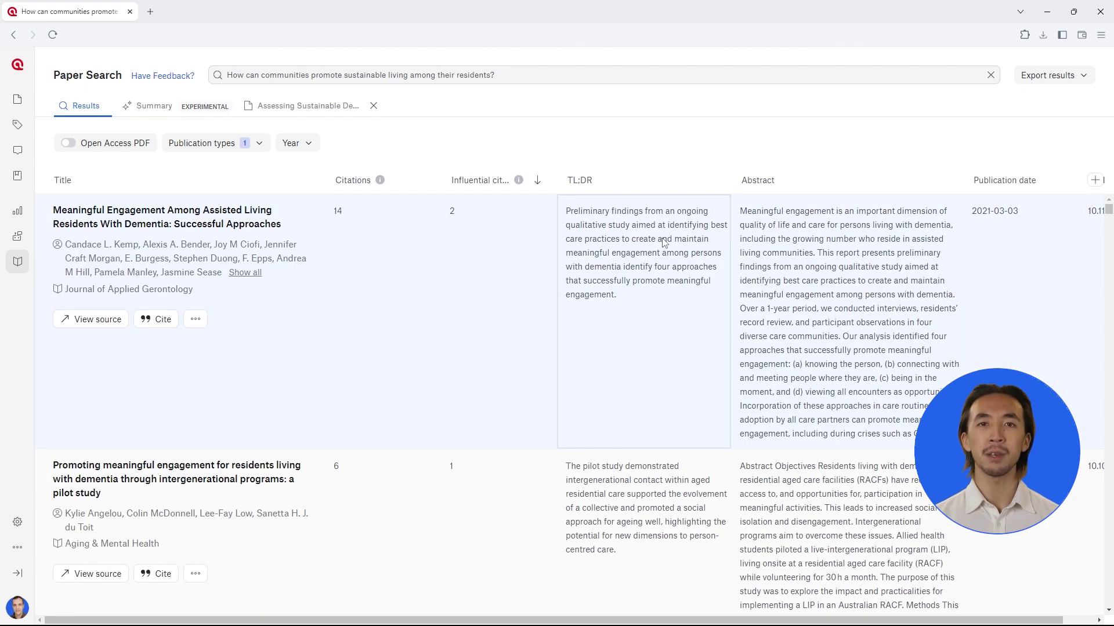
scroll(665, 242, "down", 3)
scroll(670, 244, "down", 4)
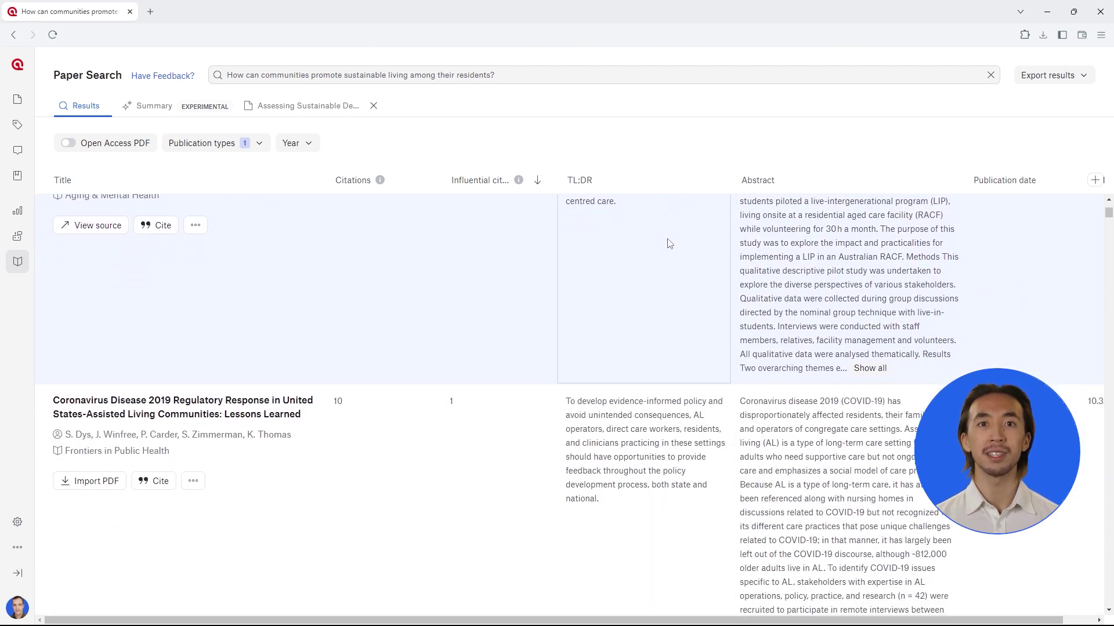
scroll(669, 243, "down", 4)
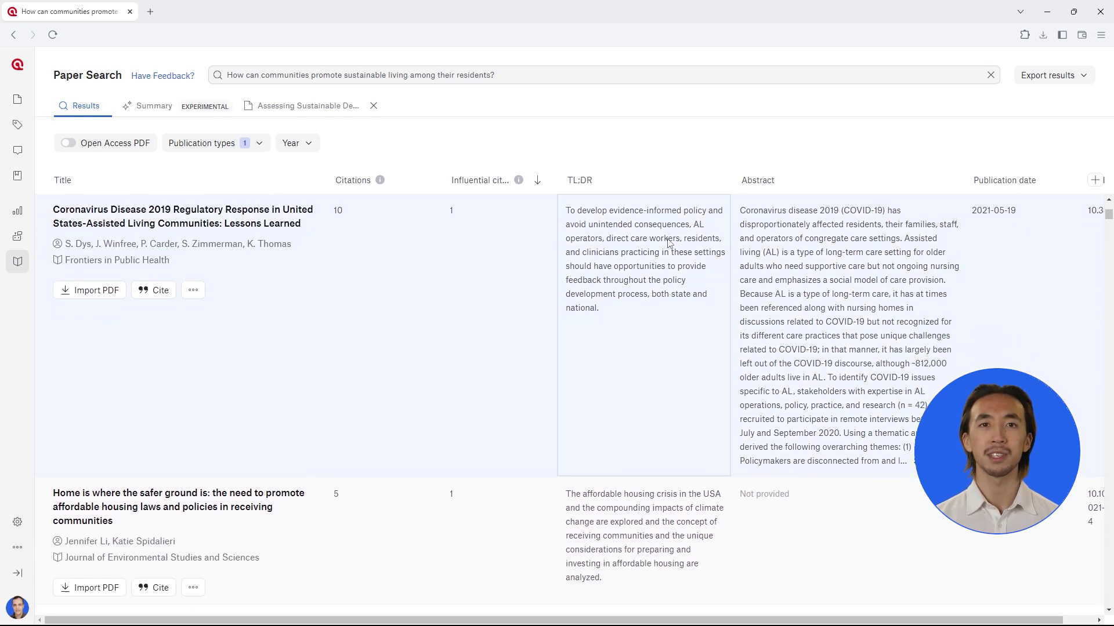
scroll(670, 243, "down", 4)
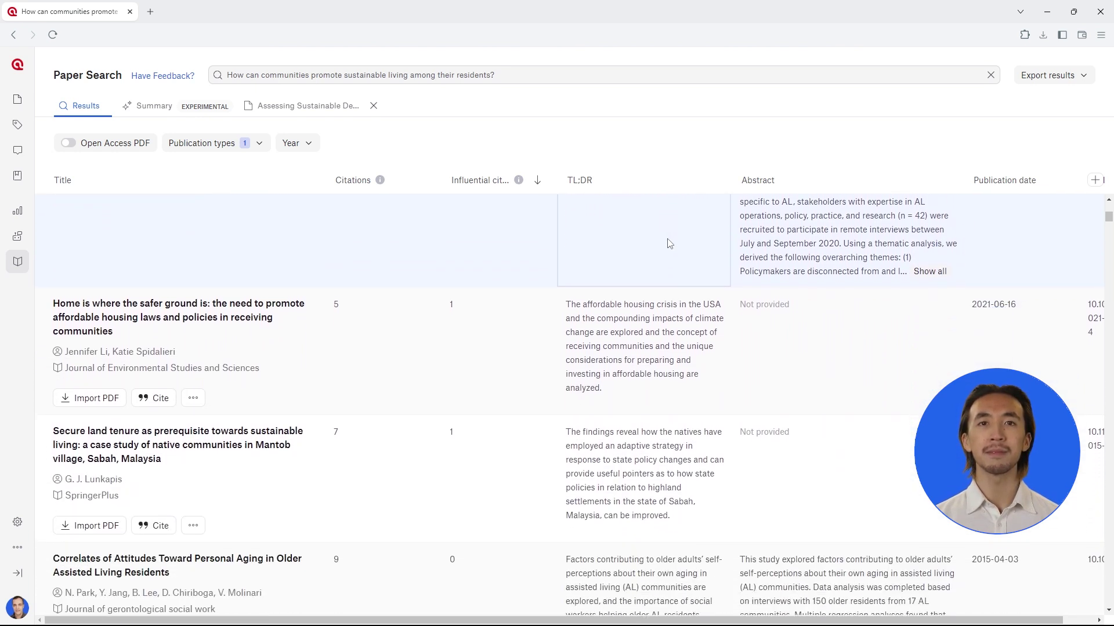
scroll(670, 243, "down", 4)
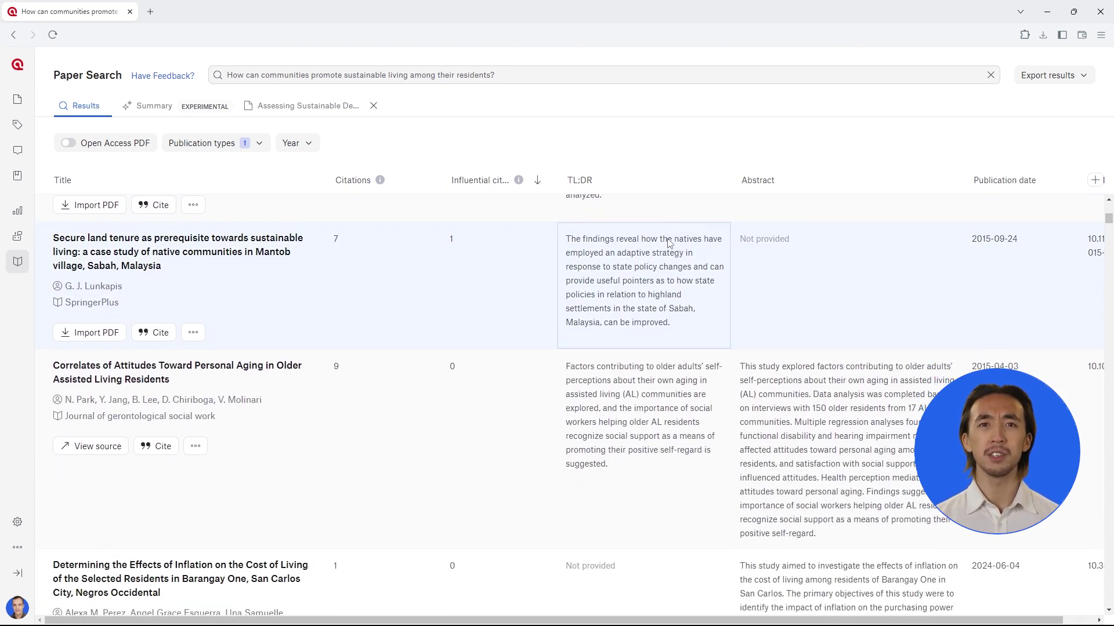
scroll(670, 243, "down", 1)
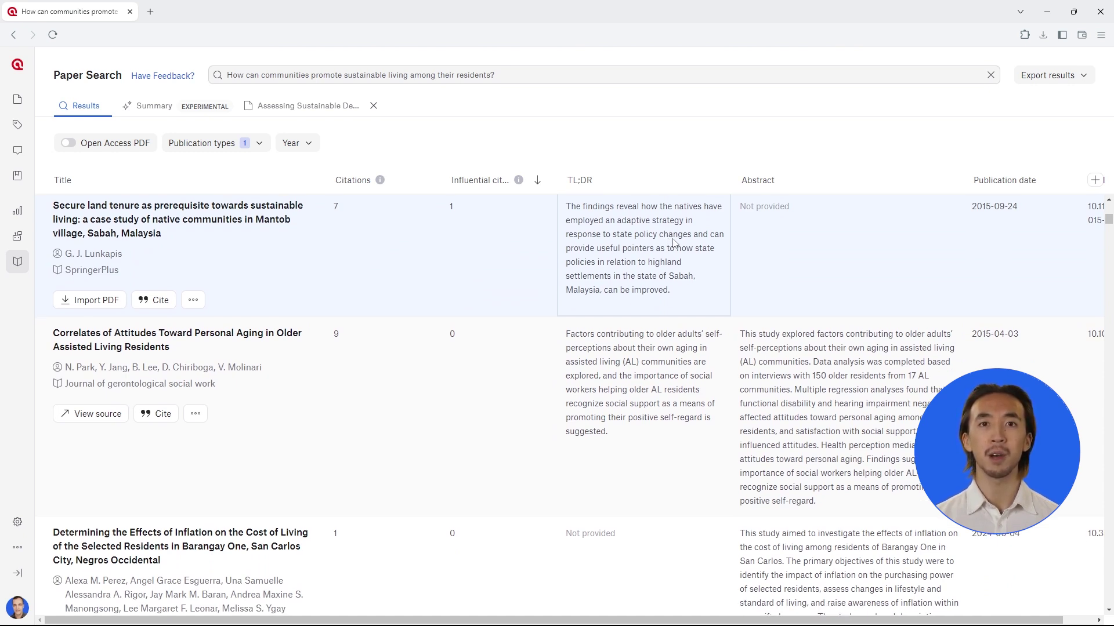
Step: Add the Publication column to the results table and scroll across to it
left_click(1091, 180)
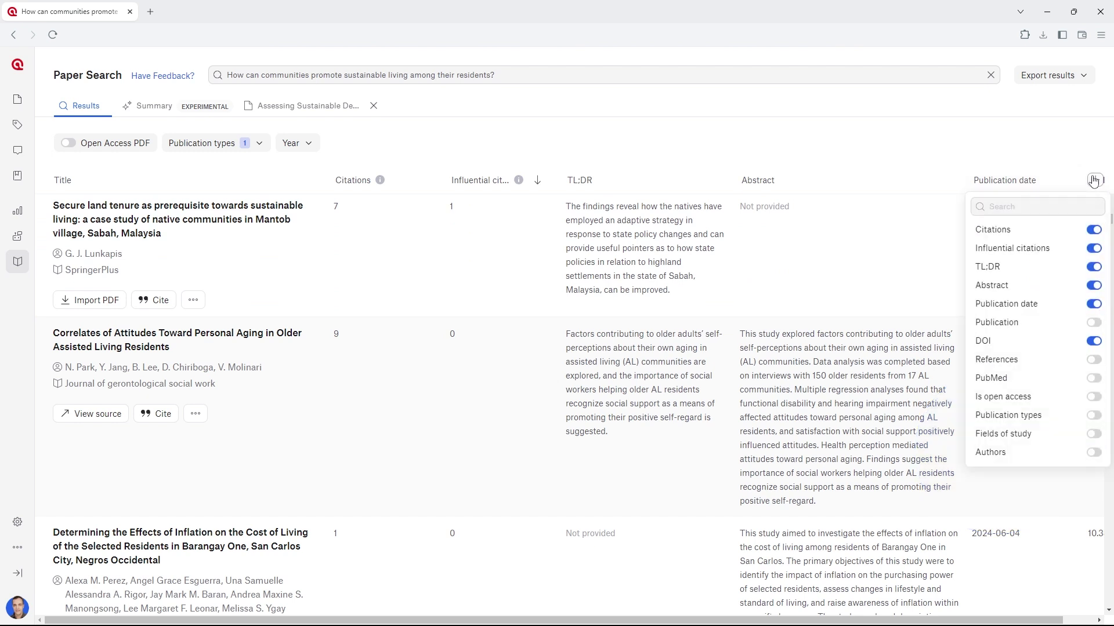
left_click(1094, 323)
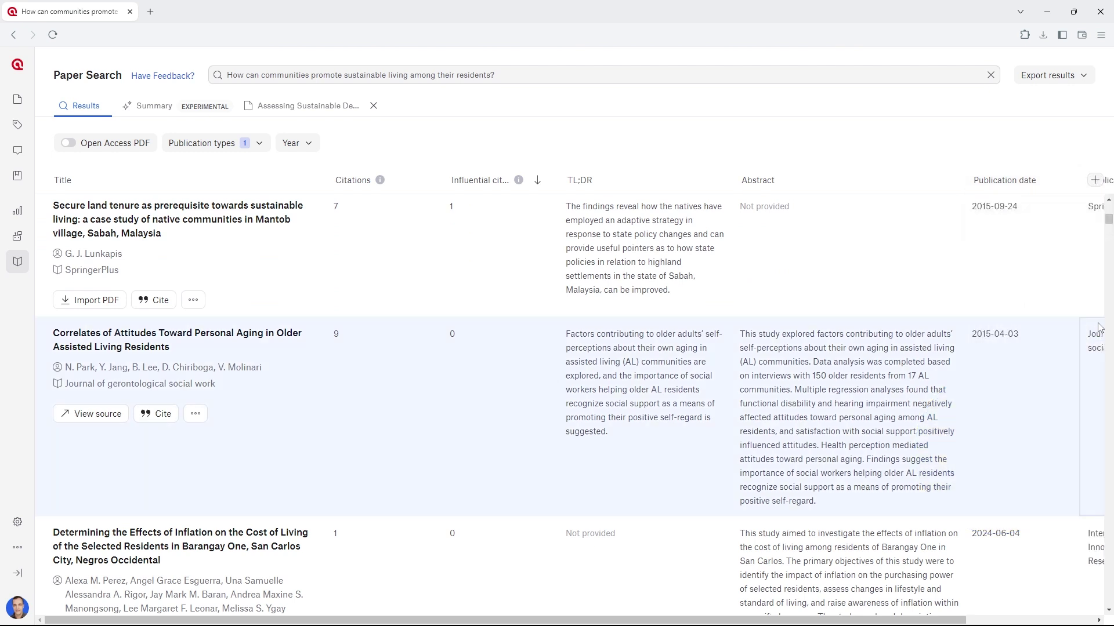
left_click_drag(924, 621, 1066, 623)
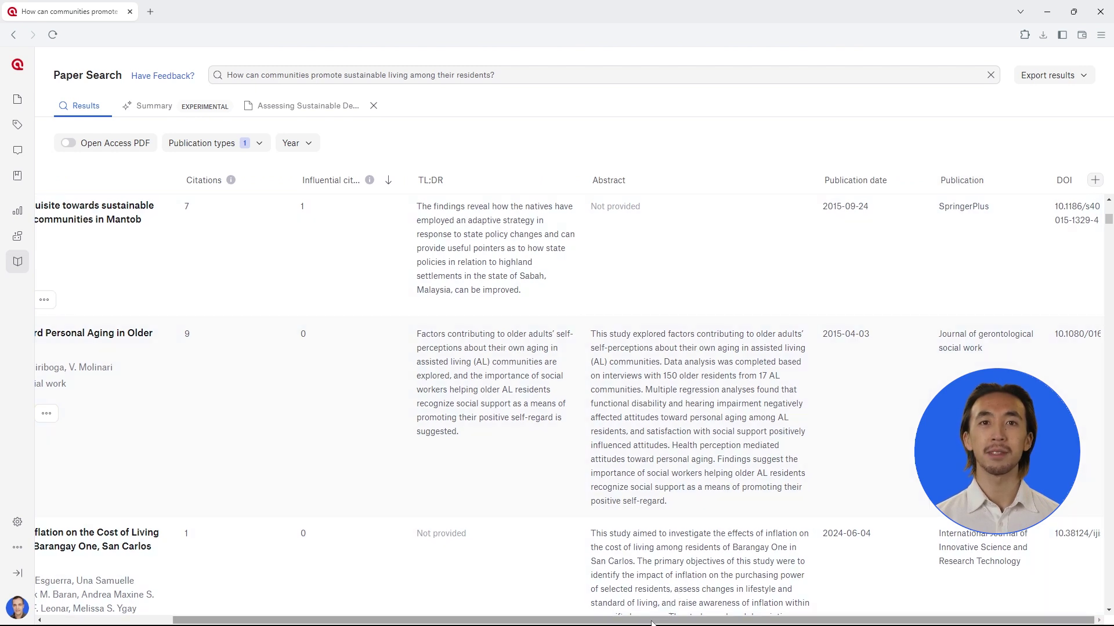
left_click_drag(650, 622, 520, 622)
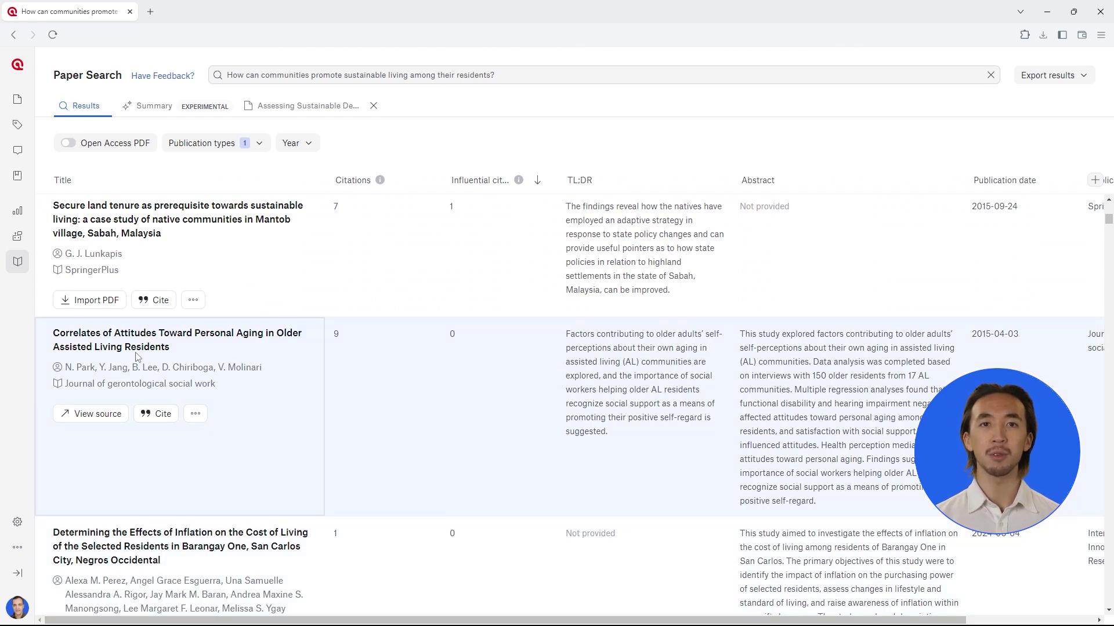
Step: Import the land-tenure paper's PDF and open the aging paper's publisher page in a new tab
left_click(93, 300)
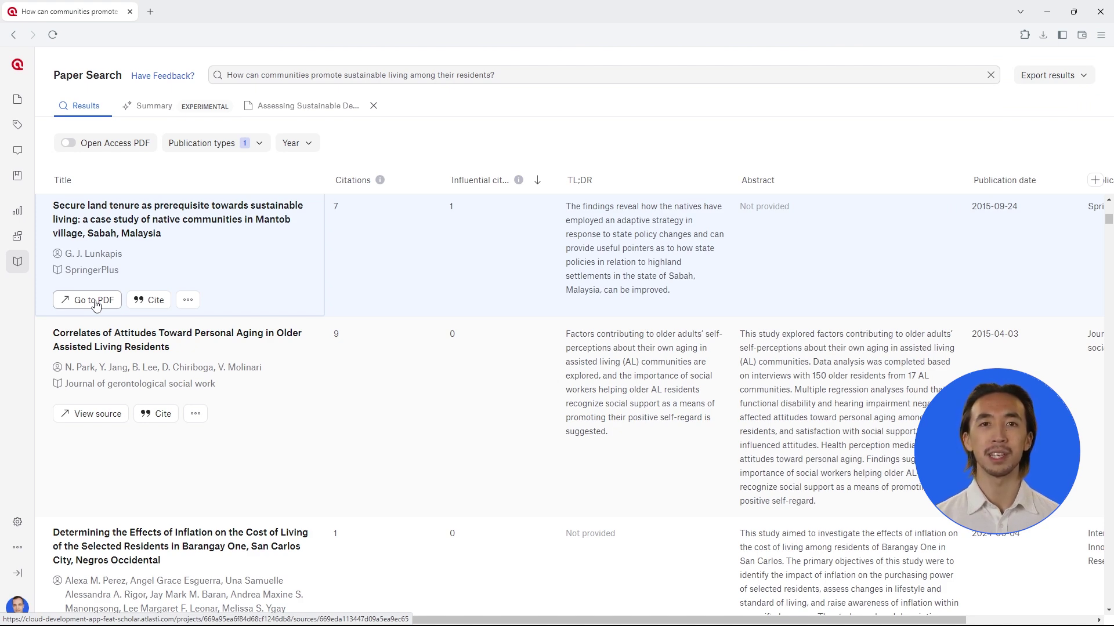
left_click(94, 414)
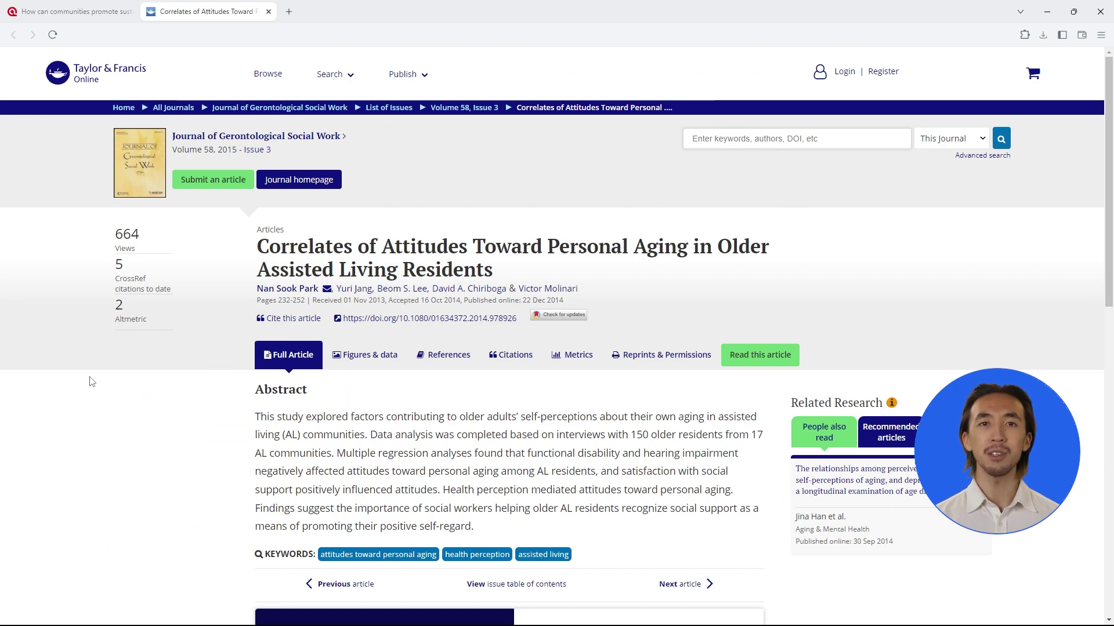
left_click(78, 14)
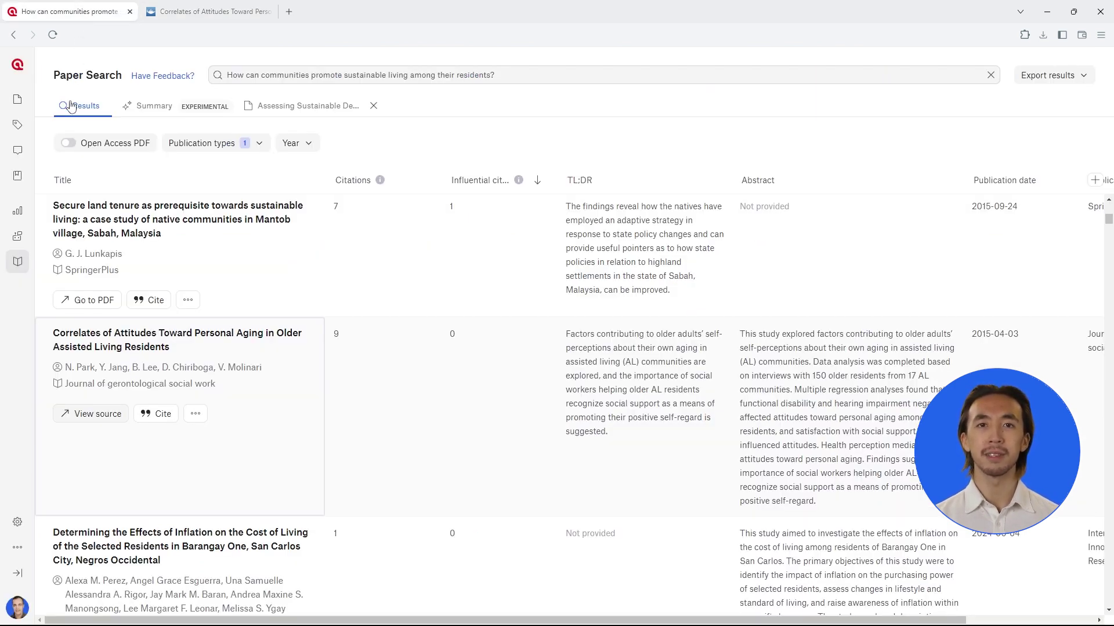
Step: Show only open-access PDFs, import the Social interactions case study, copy its APA citation, and open it
left_click(69, 143)
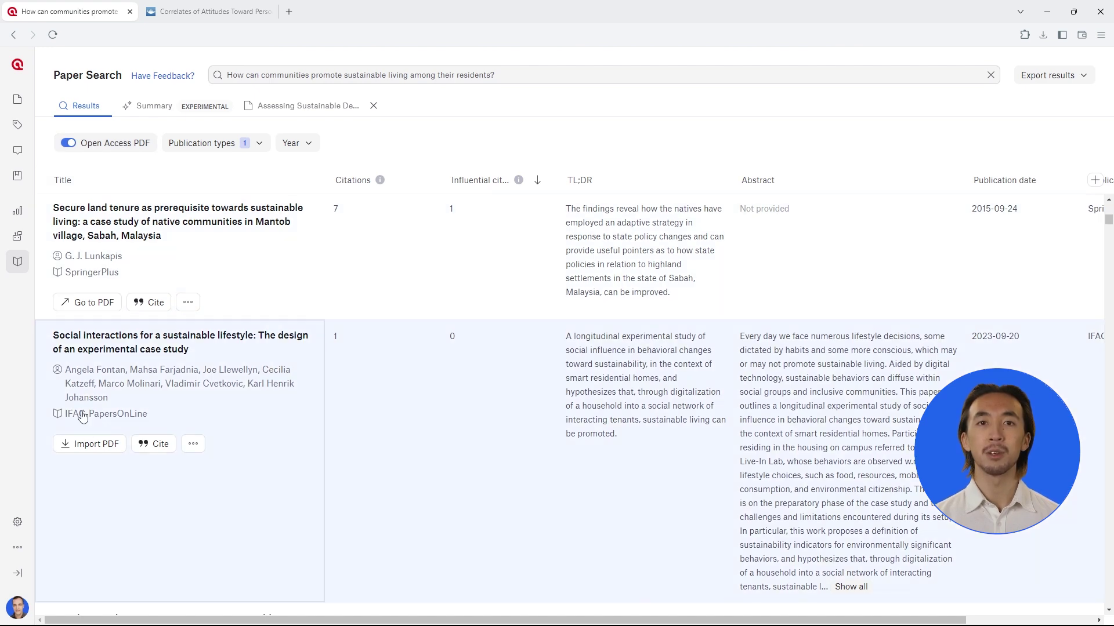
left_click(88, 446)
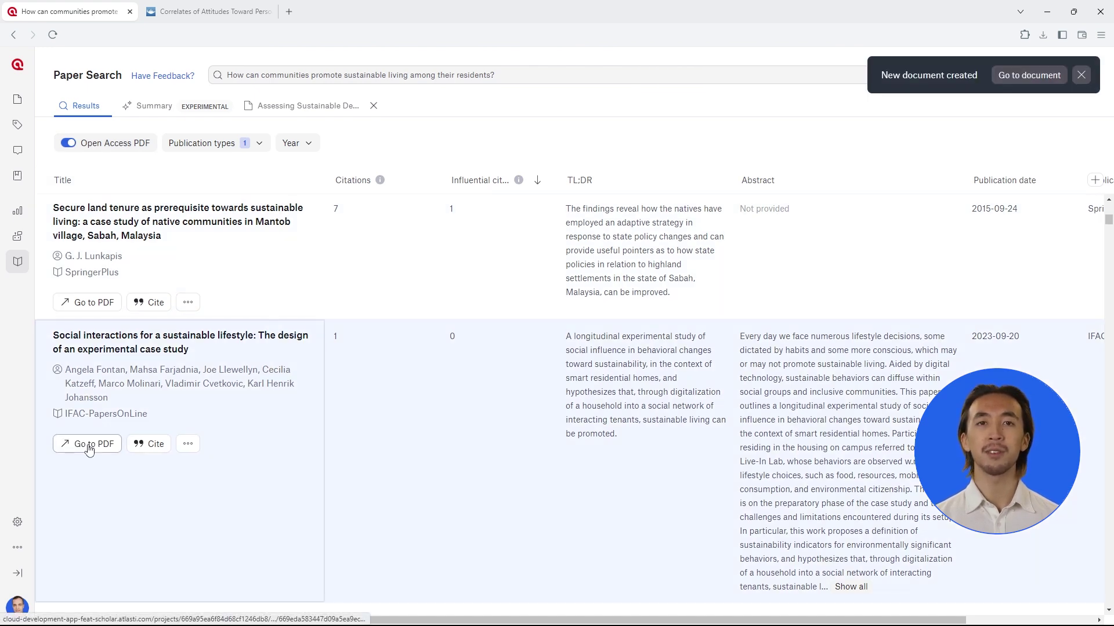
left_click(147, 444)
left_click(468, 295)
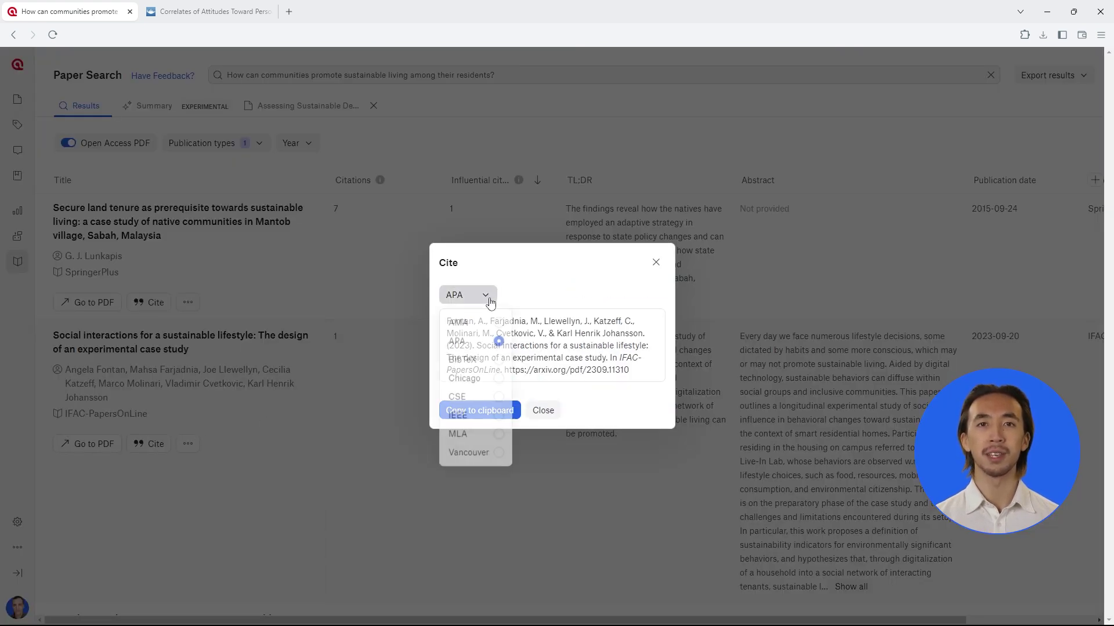
left_click(464, 342)
left_click(480, 410)
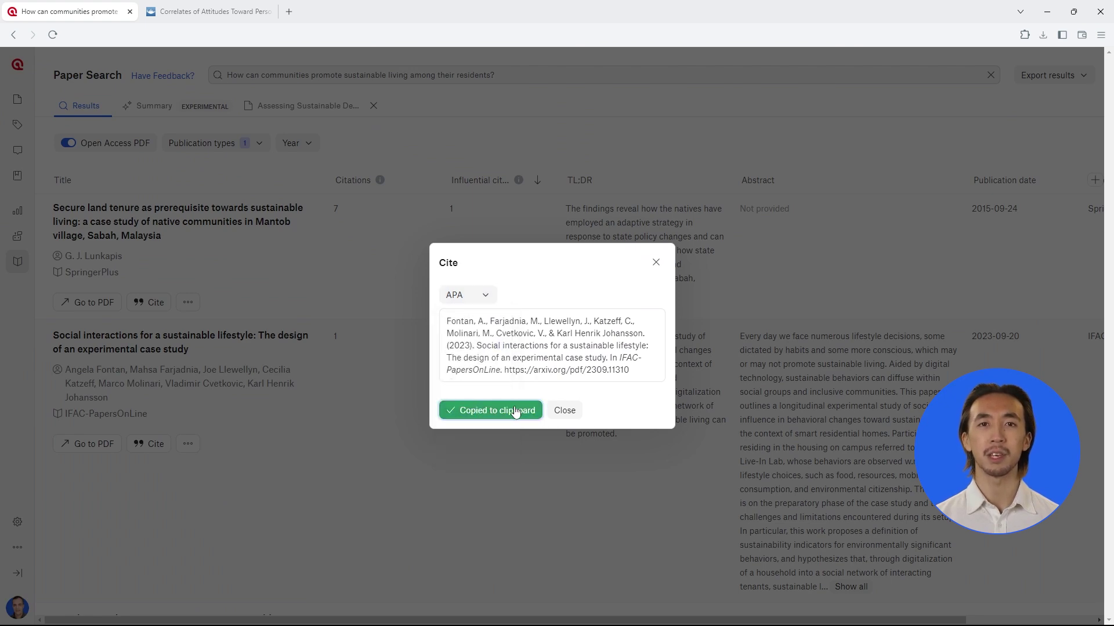
left_click(548, 411)
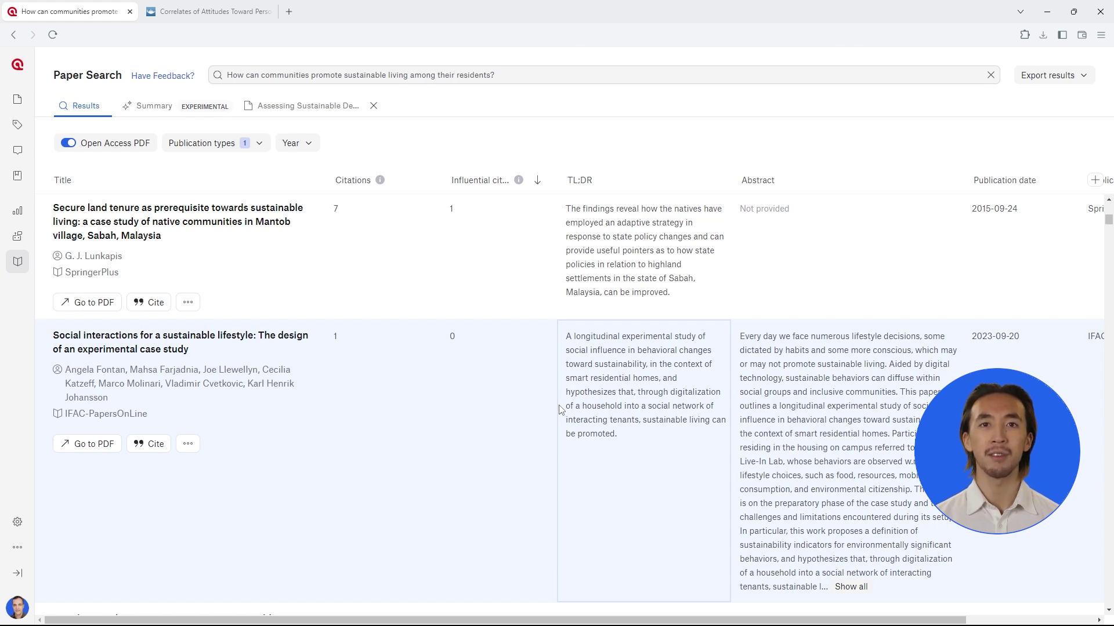
left_click(110, 445)
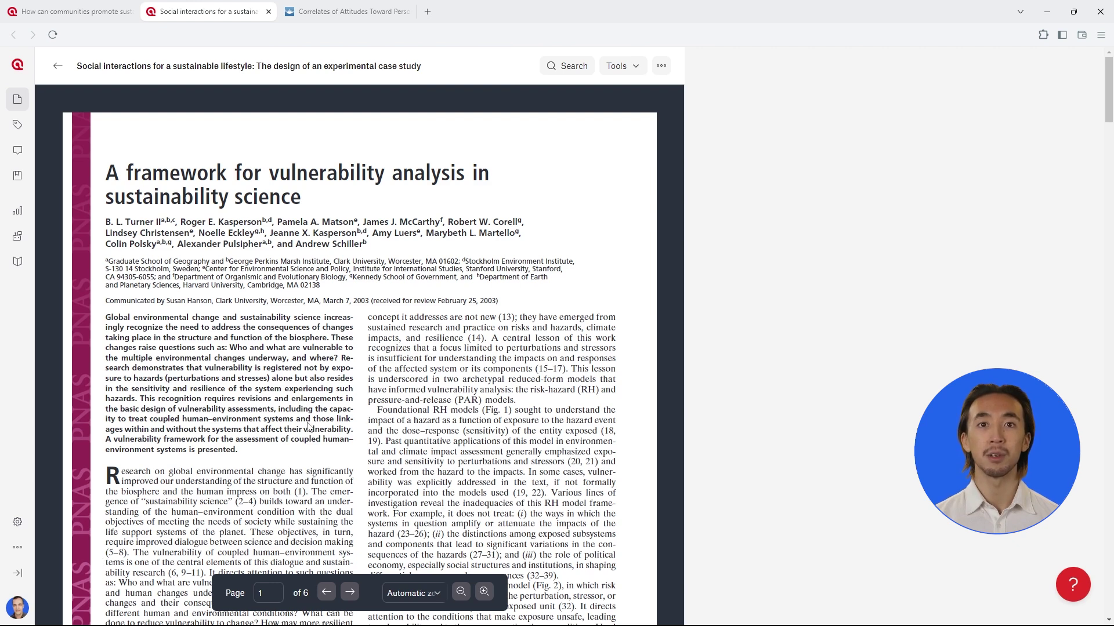
Step: Paste the copied APA citation into the document's Bibliographical references field
left_click(661, 66)
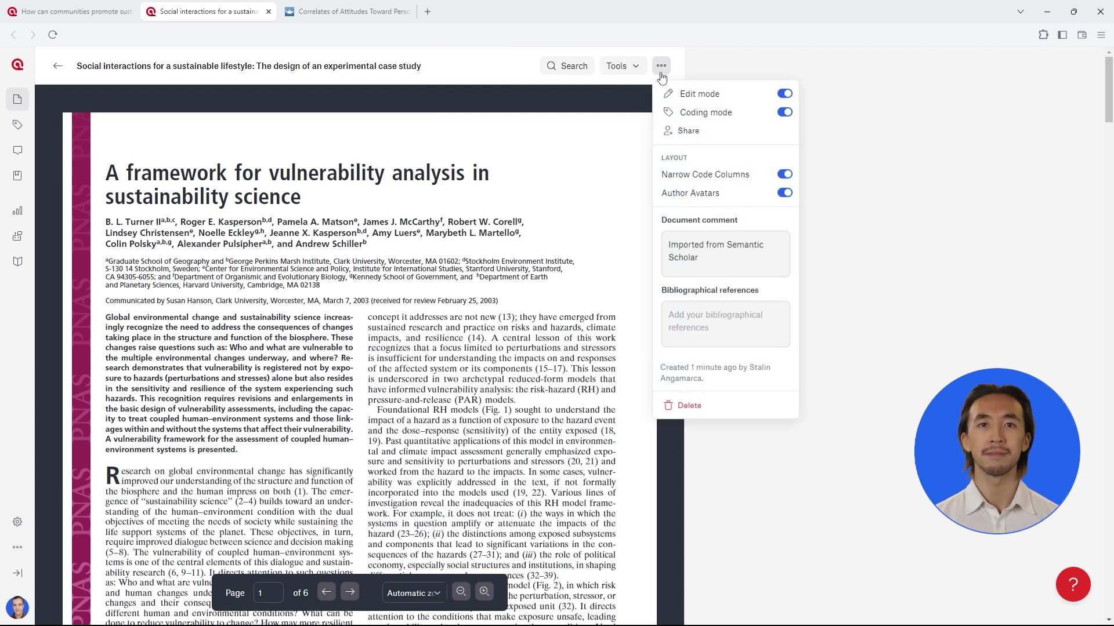
left_click(689, 322)
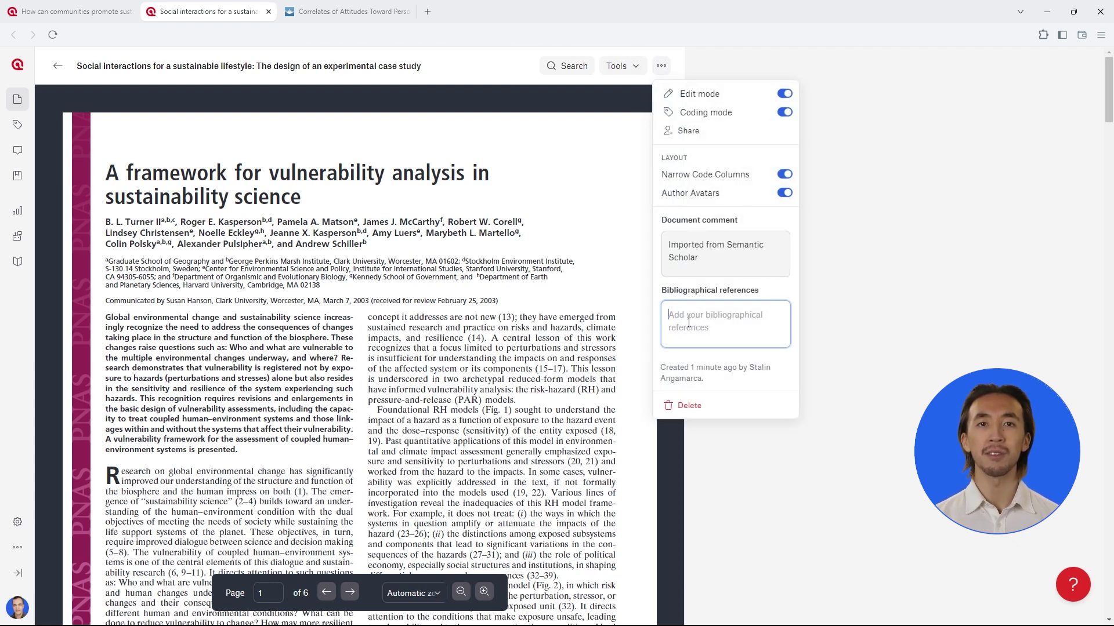
key("ctrl+v")
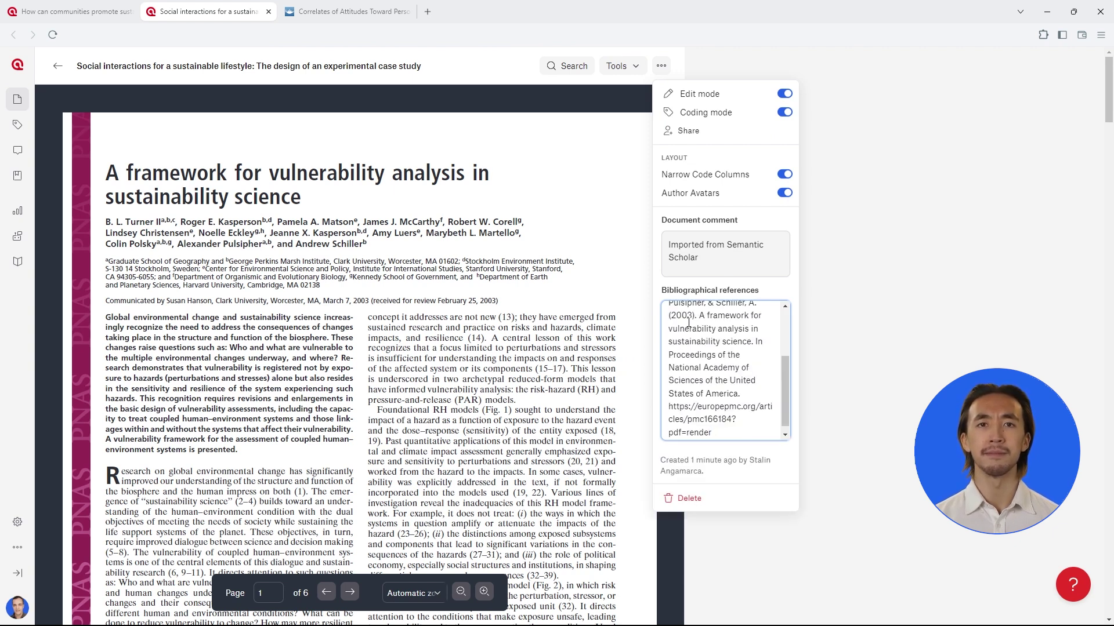
left_click(838, 336)
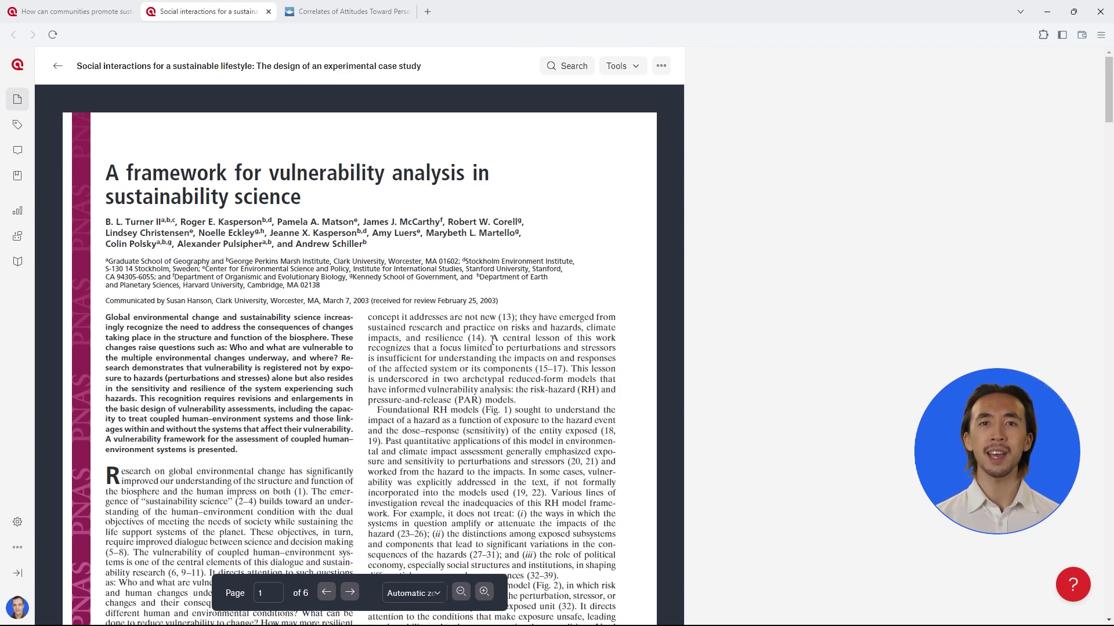
left_click_drag(493, 341, 534, 369)
Step: Quote the selected passage with a new 'Systemic Impacts' code and an autocompleted comment
left_click(570, 393)
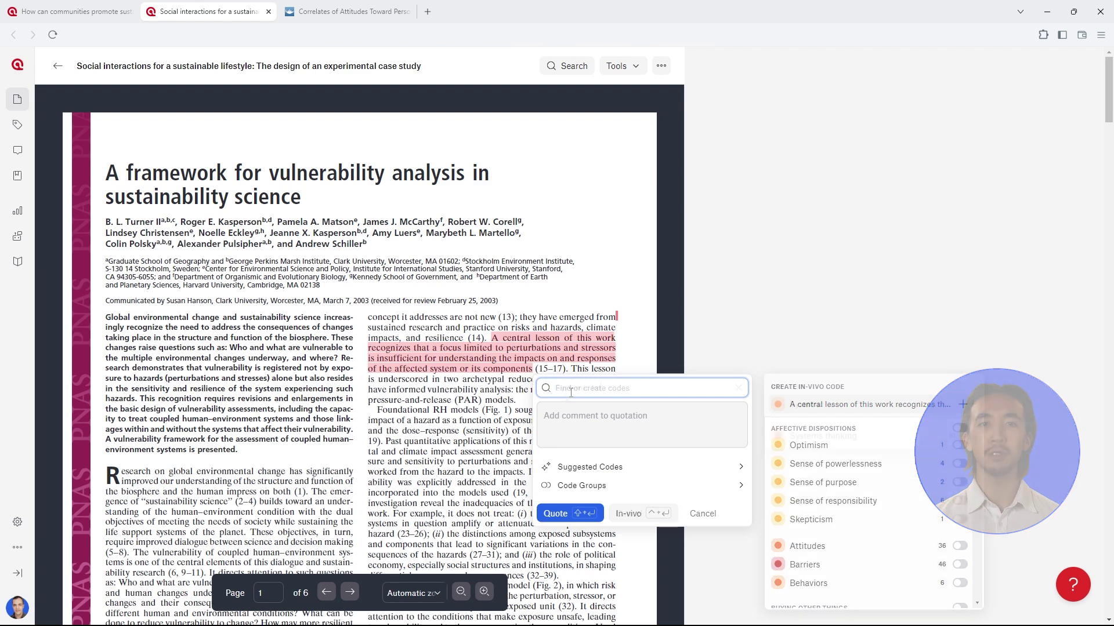
key("ctrl+v")
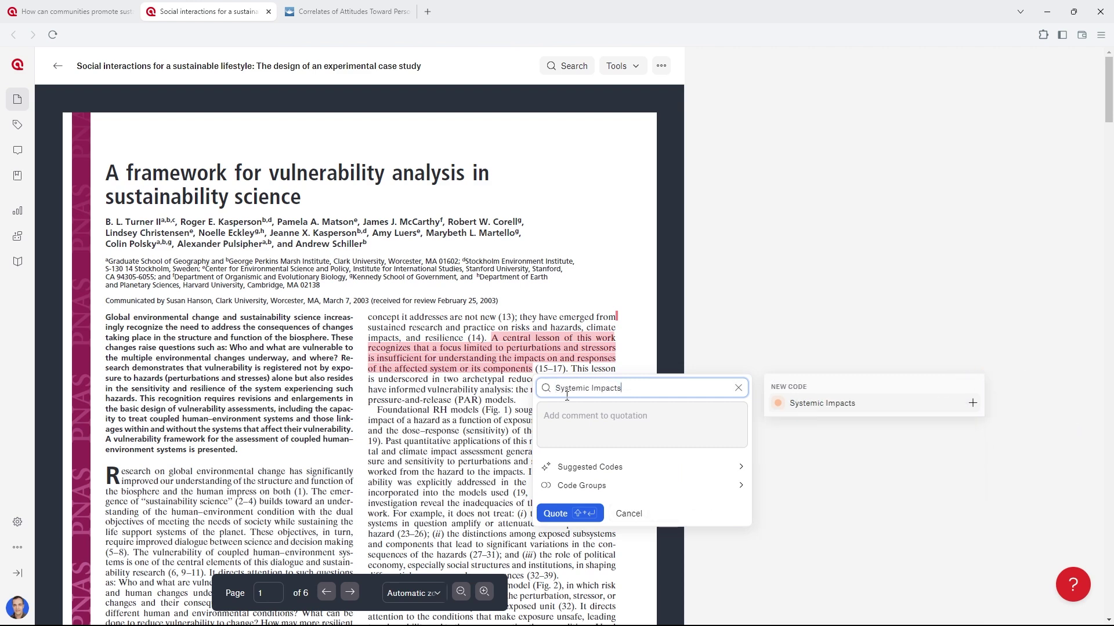
left_click(582, 422)
type("This cap")
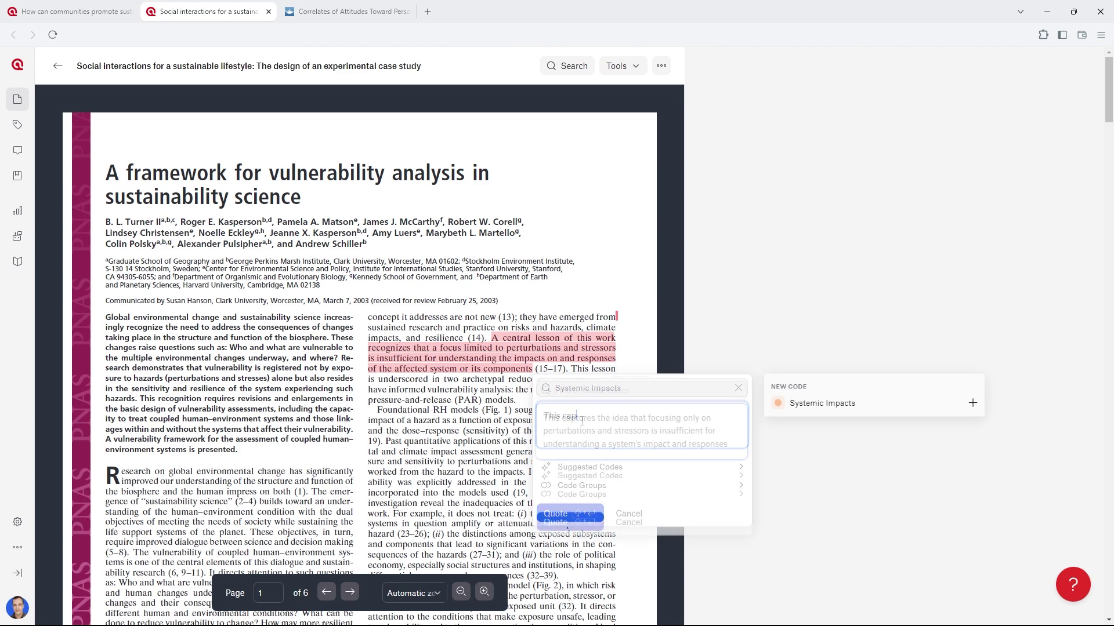
key("Tab")
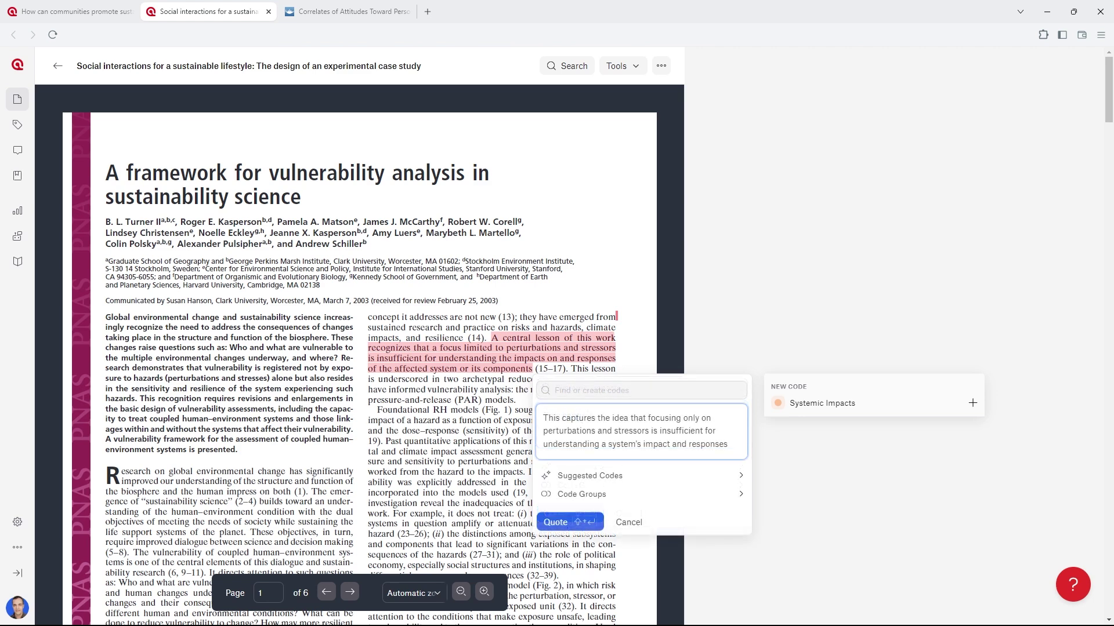
left_click(556, 522)
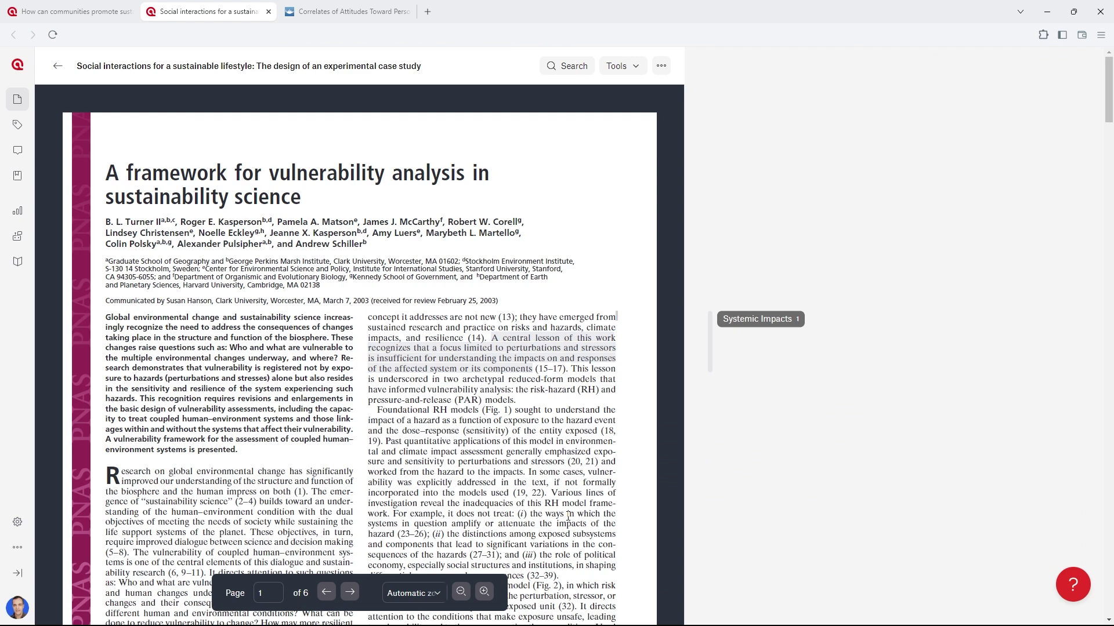
left_click(629, 71)
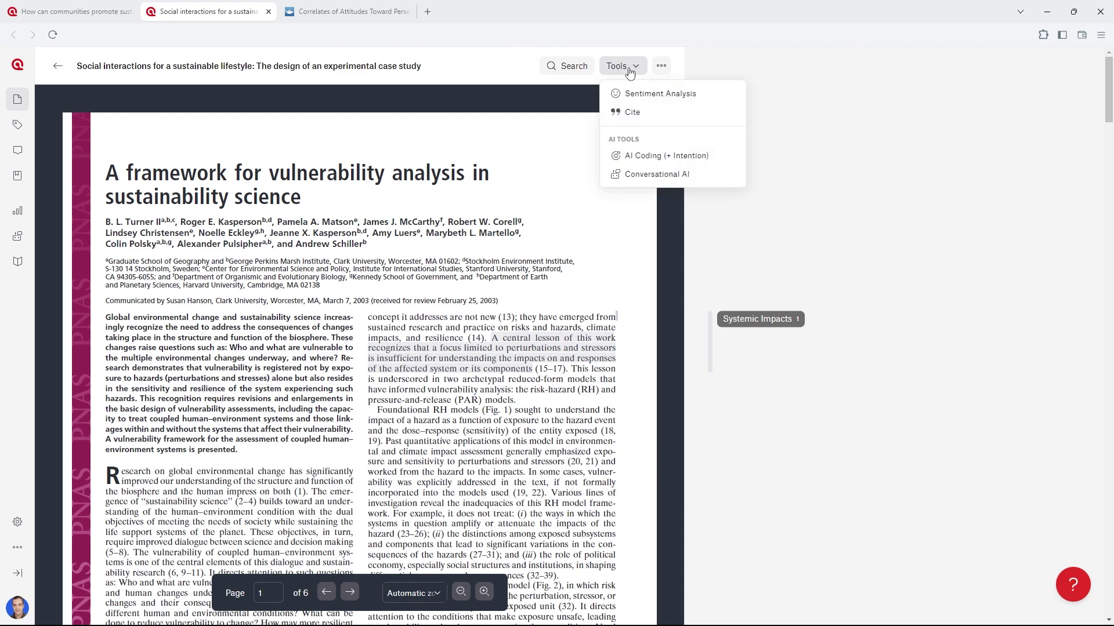
Step: Ask the Conversational AI 'What does this study contribute to knowledge about sustainability?'
left_click(643, 183)
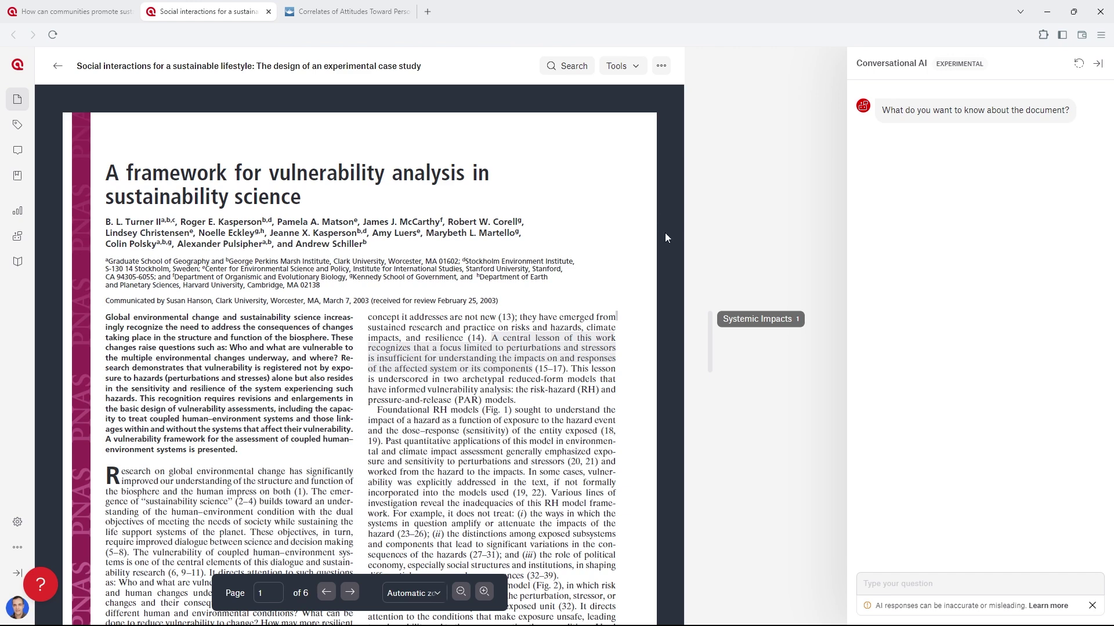
left_click(885, 581)
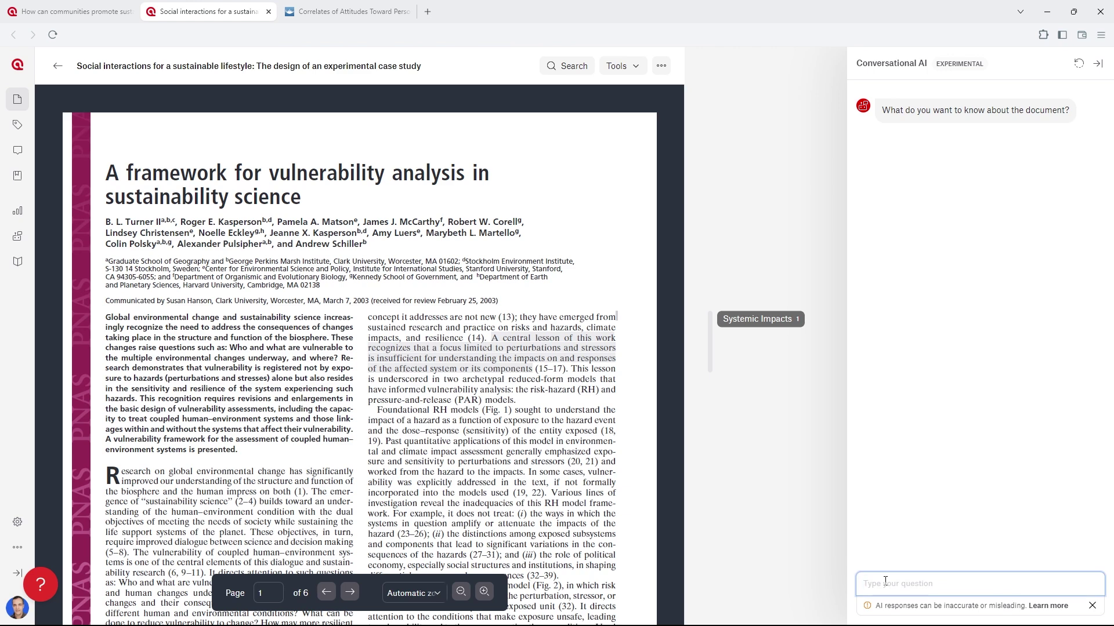
type("What does this study contribute to")
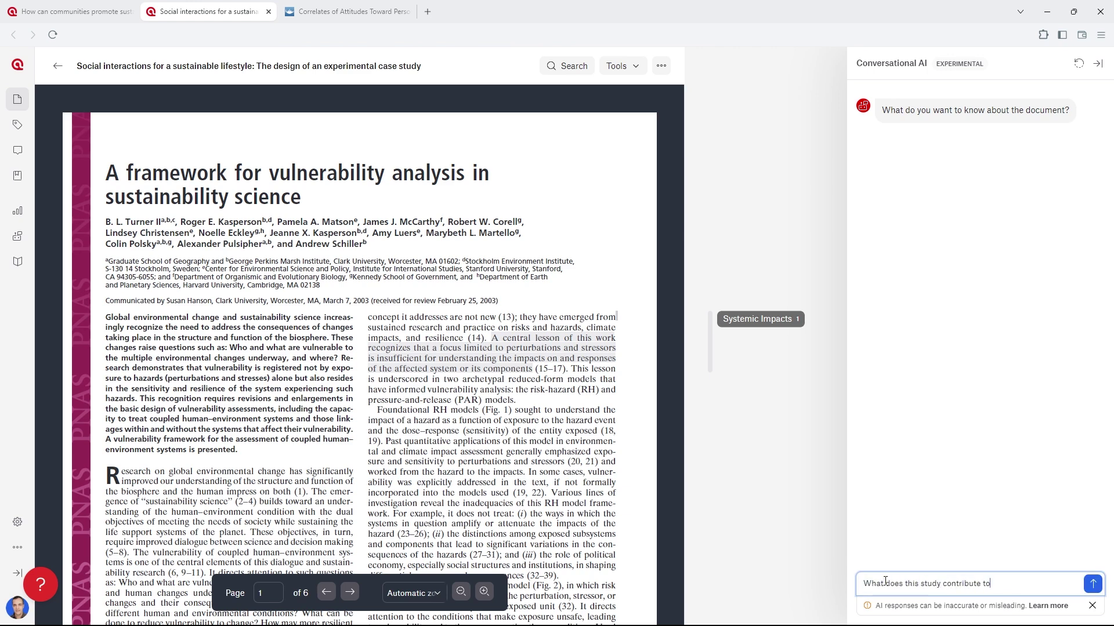
type(" knowledge about sustainabili")
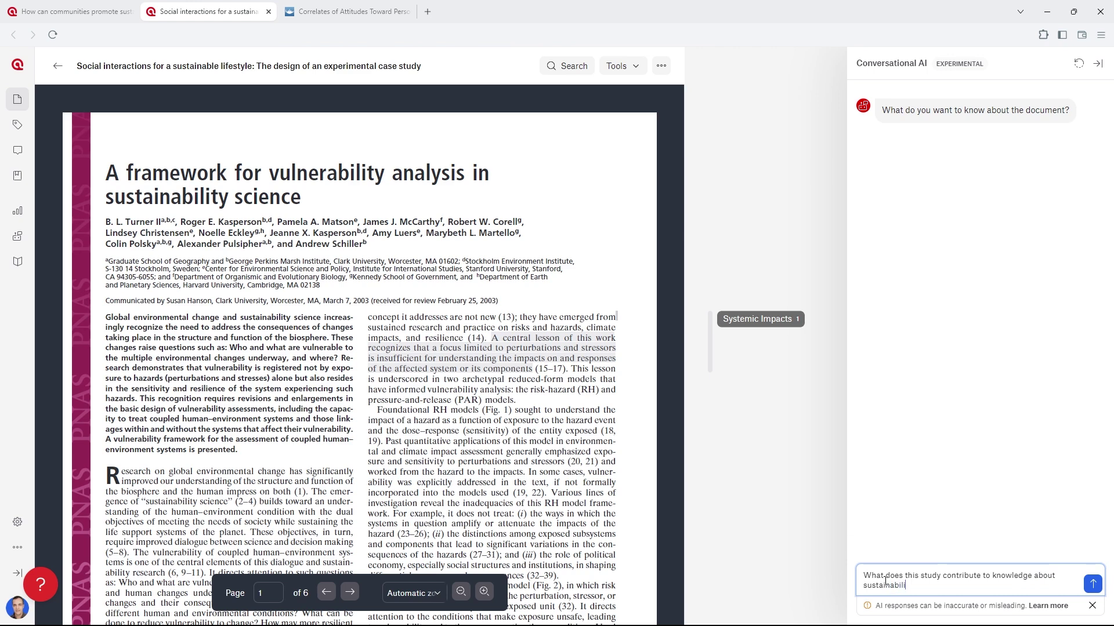
type("ty?")
left_click(1092, 584)
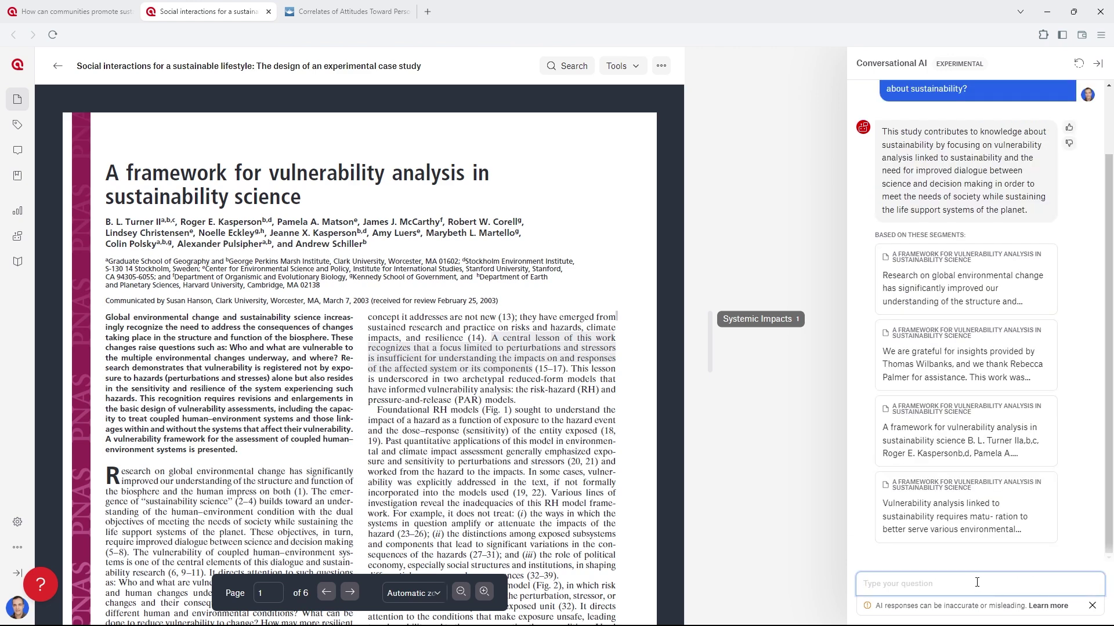
Step: Ask which sustainability questions remain unanswered, then jump to the first cited passage
type("Great, thank you. What questions about sustainability remain unanswered?")
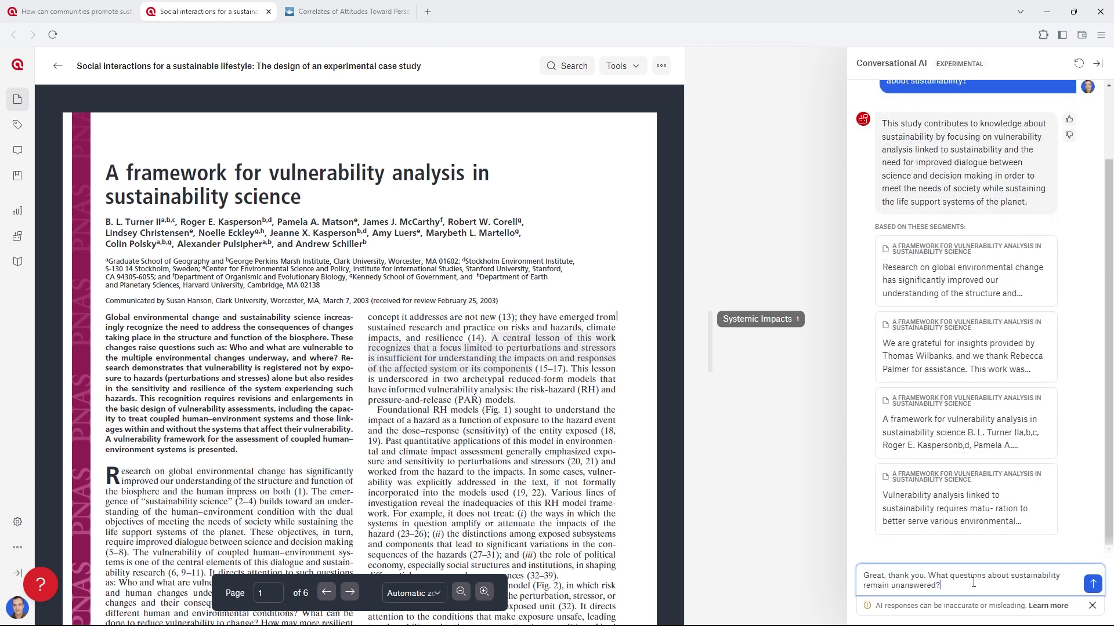
key("Return")
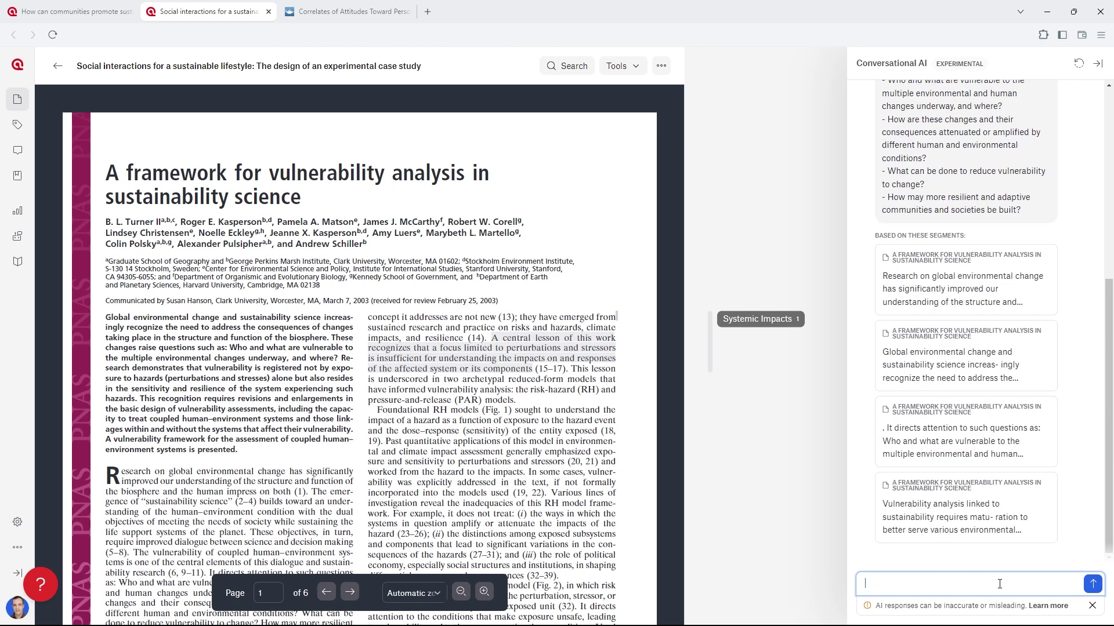
left_click_drag(1105, 446, 1112, 414)
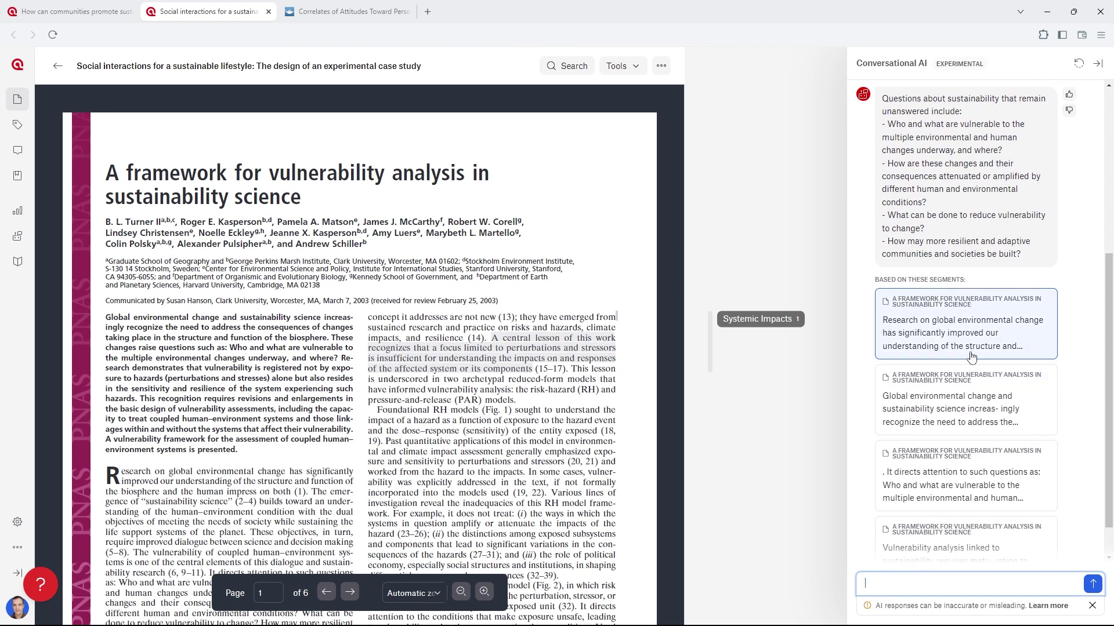
left_click(952, 340)
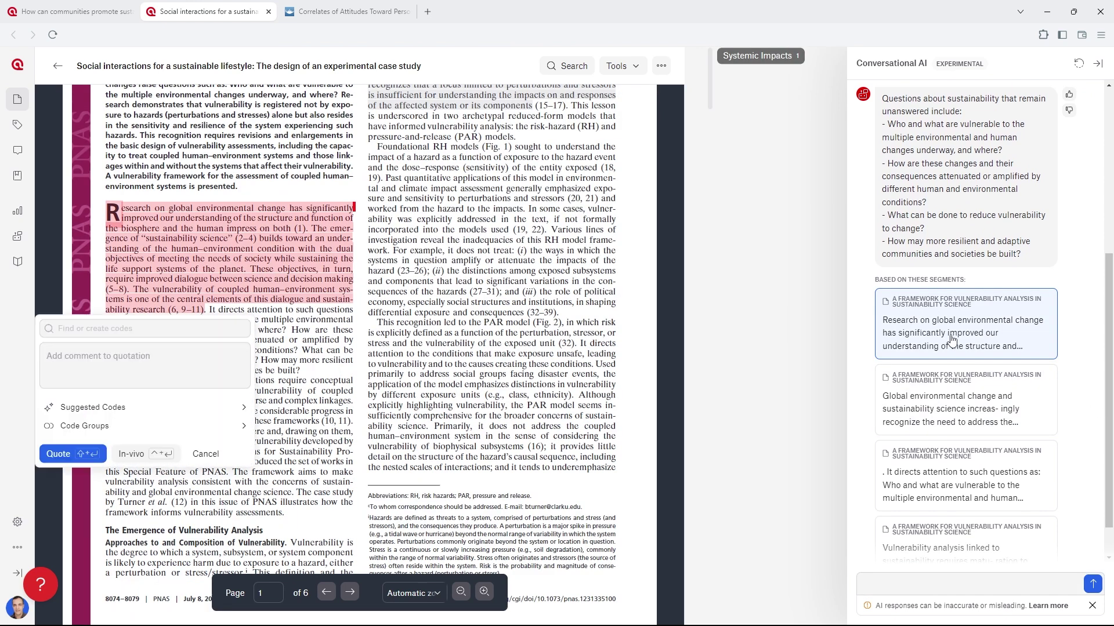
left_click(110, 328)
Step: Code the 'Research on global environmental change' passage with a new Research Gaps code and a notable-gap comment
type("Research")
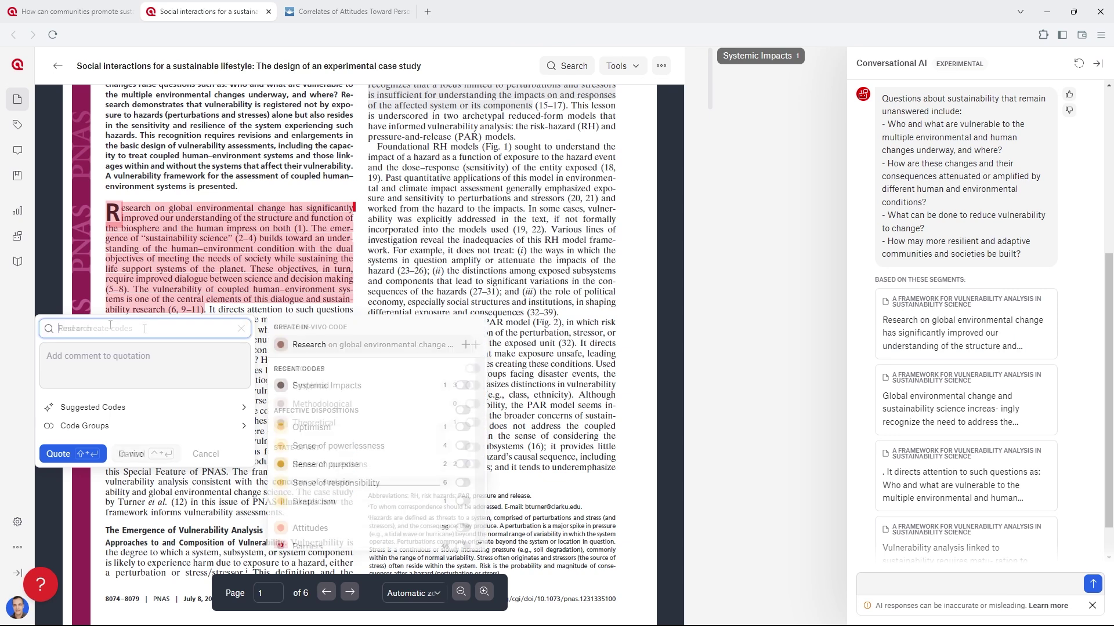
type(" Gaps")
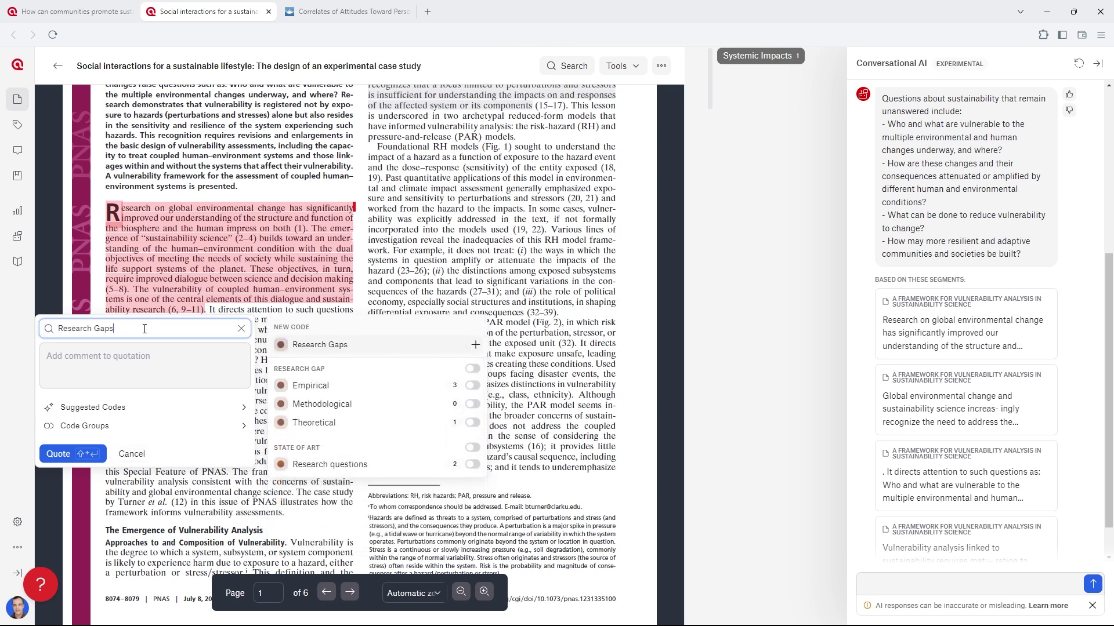
left_click(105, 360)
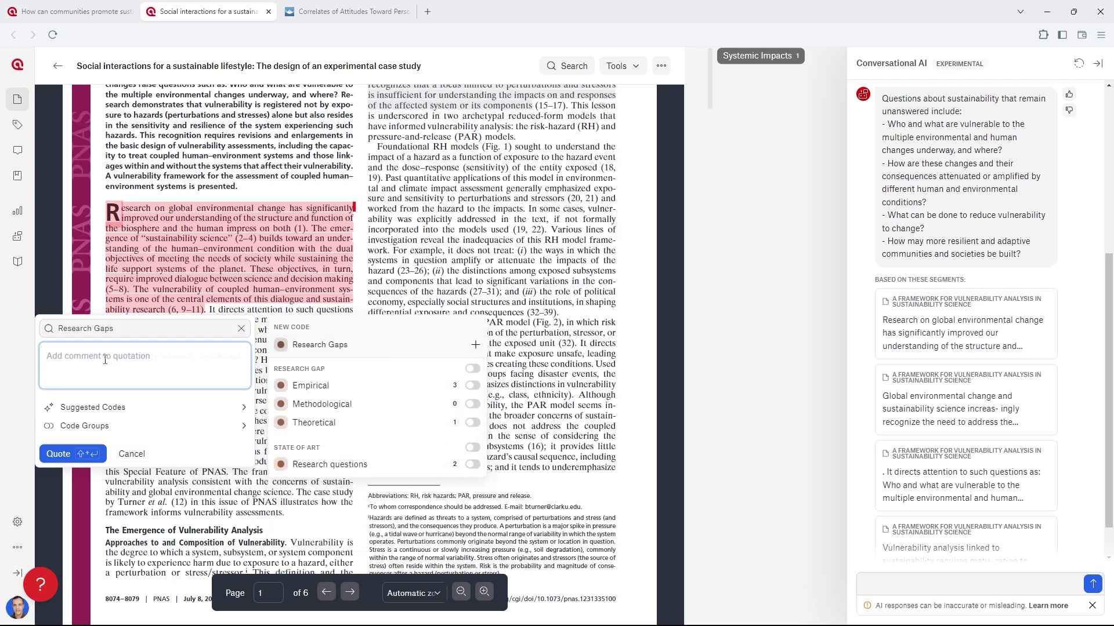
type("This is a notable gap that my research can address")
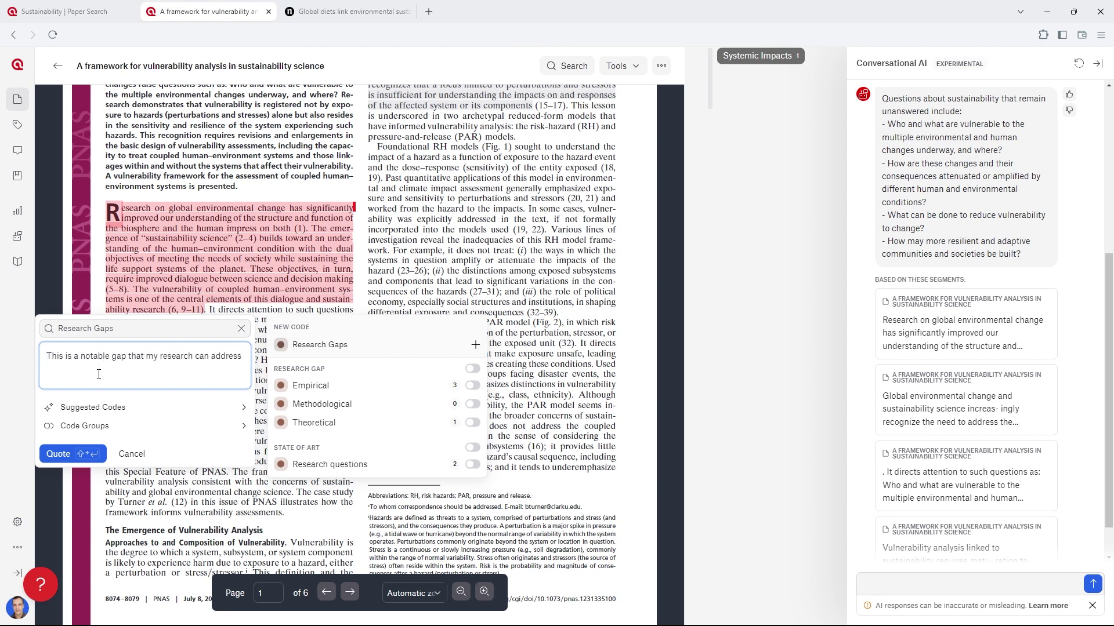
left_click(63, 455)
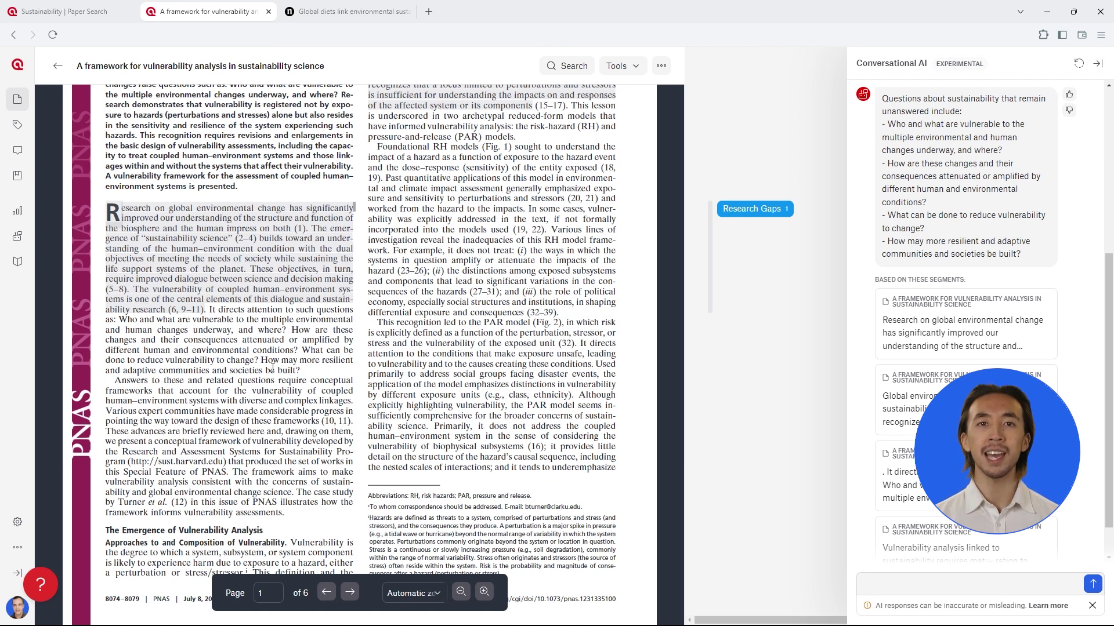
Step: Start AI Coding with the research goal on sustainable everyday lifestyles to generate four category-coded questions
left_click(618, 66)
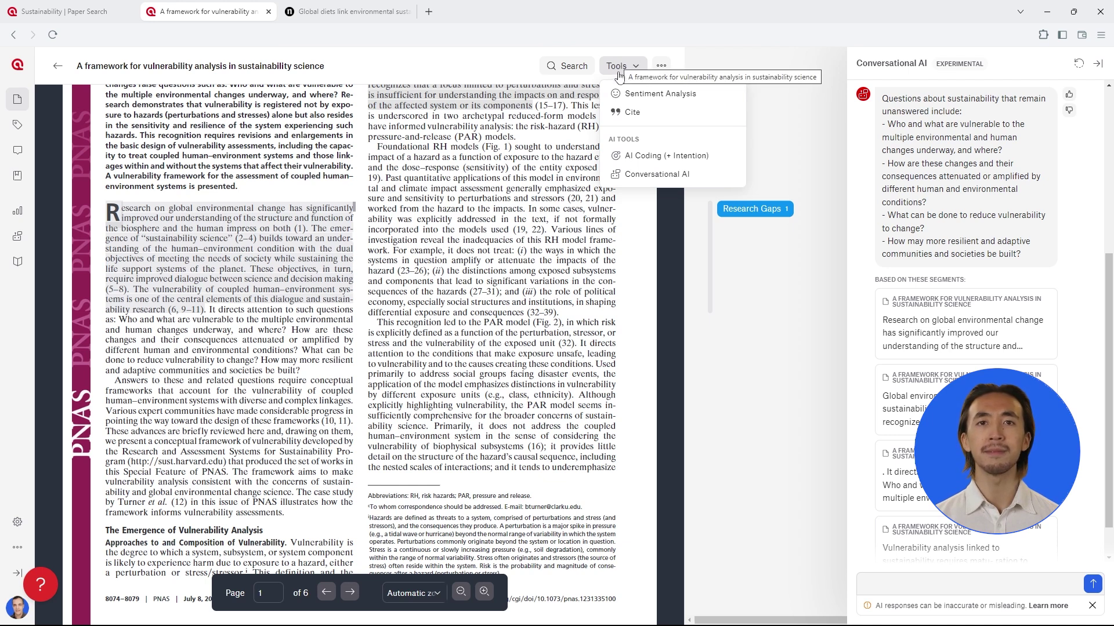
left_click(652, 160)
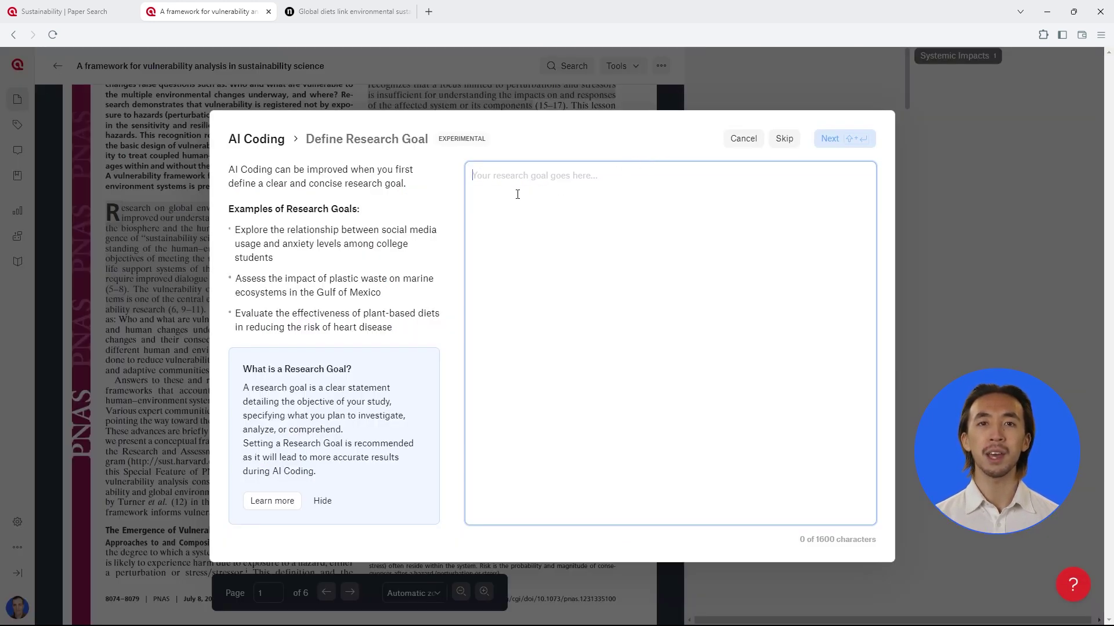
type("My research question is: How can people change their everyday lifestyles to be more sustainable?. I want to identify practical suggestions for living sustainably and analyze the facilitators and barriers to introducing these changes into our everyday lives. For my literature review, I also want to understand what kinds of sustainability practices have been analyzed and what the main findings about living sustainably are")
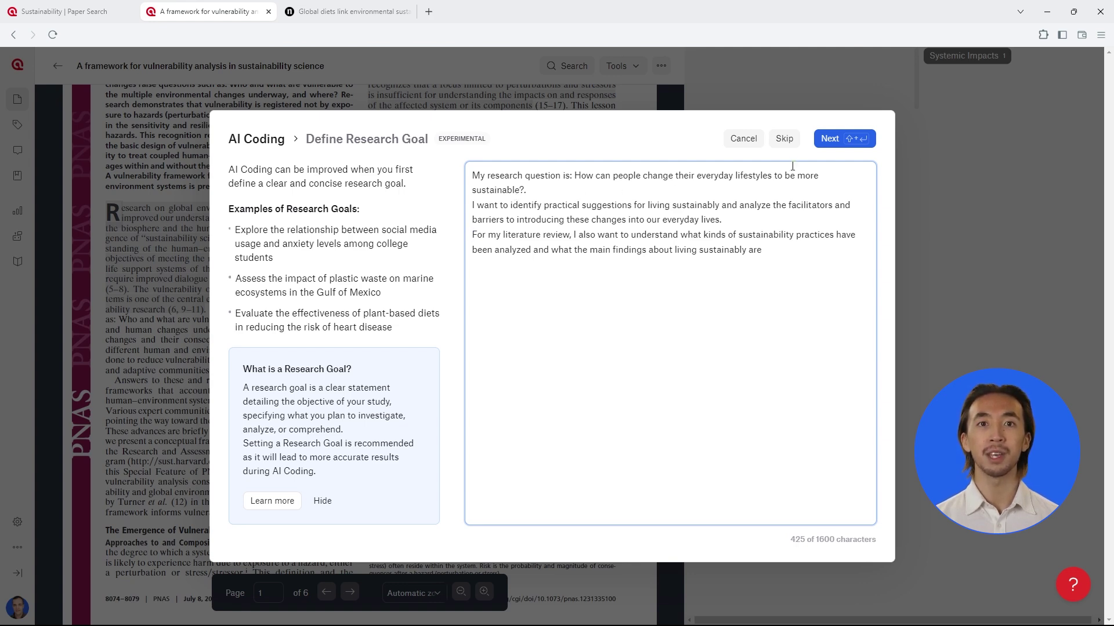
left_click(834, 138)
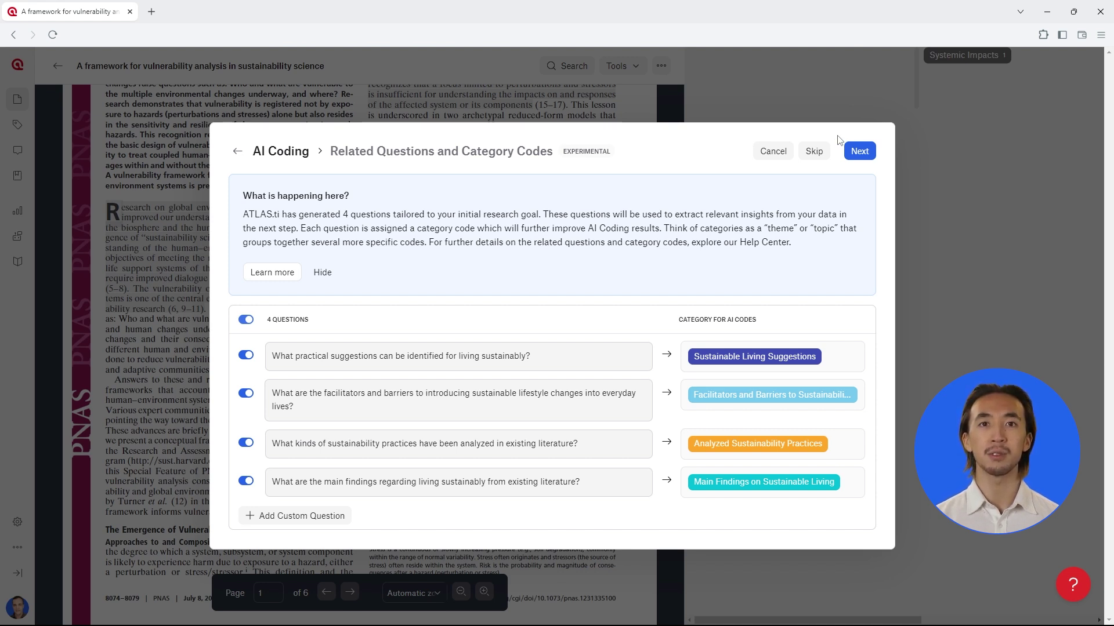
left_click(545, 356)
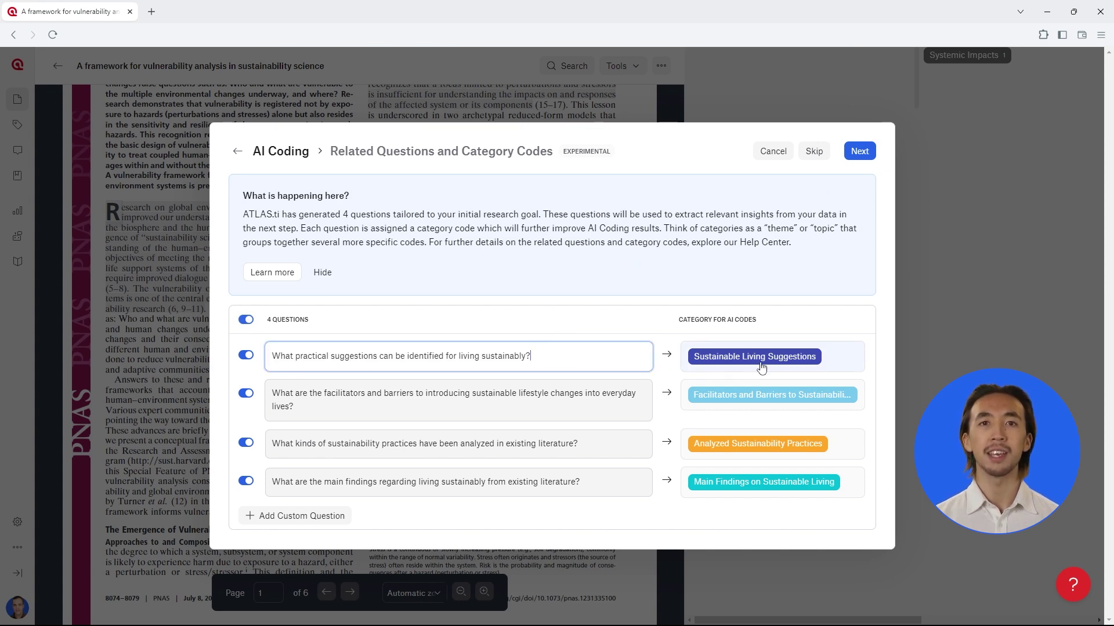
Step: Make a new 'Practical Suggestions' code the first question's category and run AI coding to its 65 suggestions
left_click(821, 357)
type("Practical")
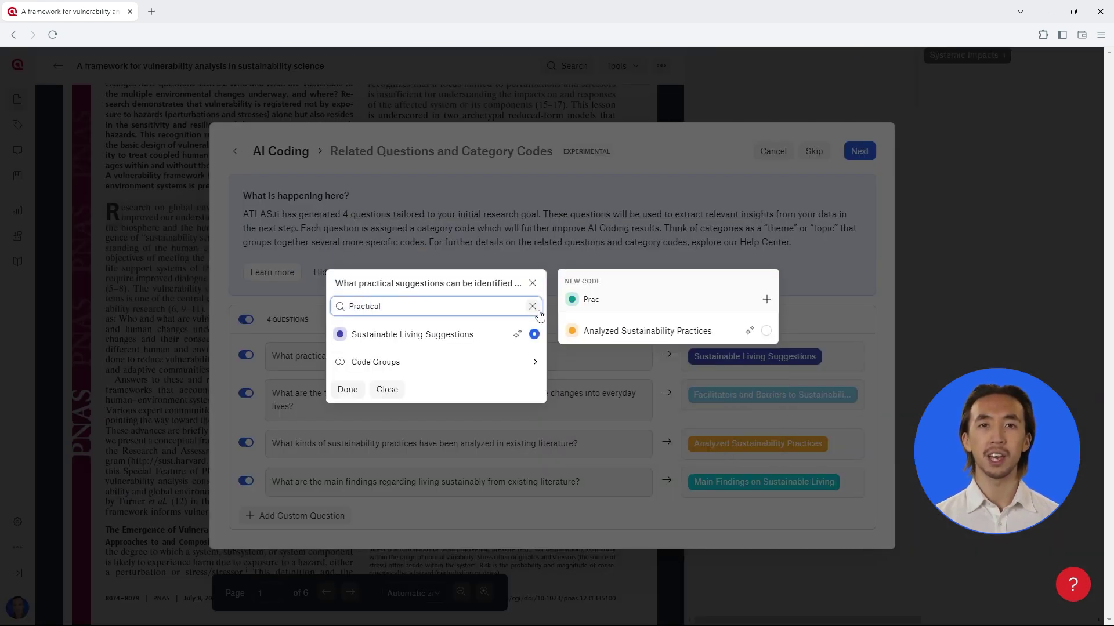
type("Suggestions")
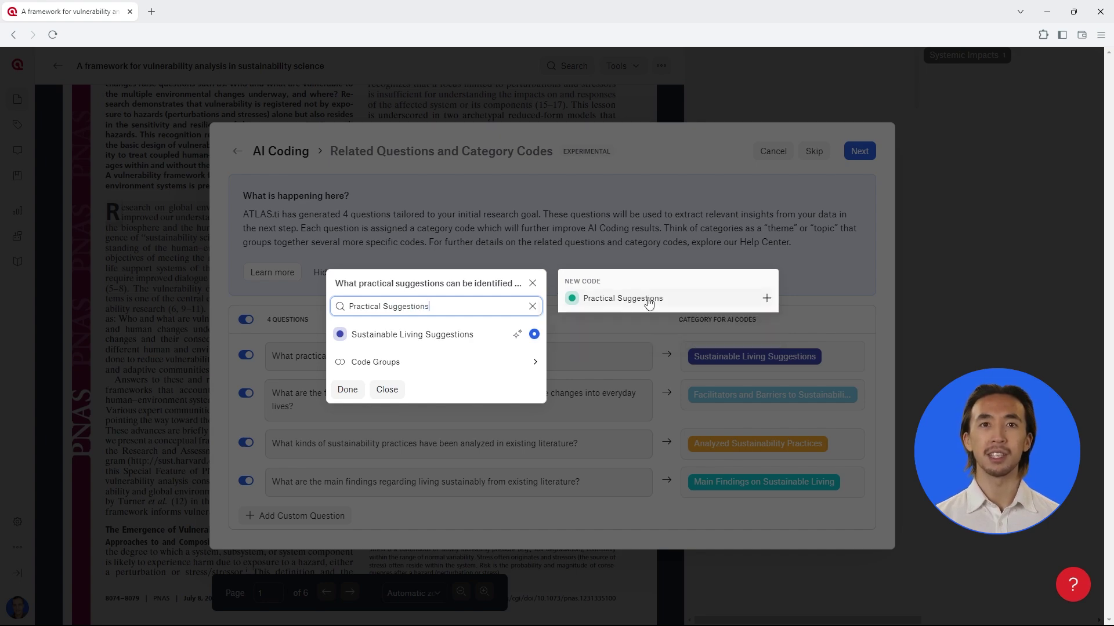
left_click(766, 299)
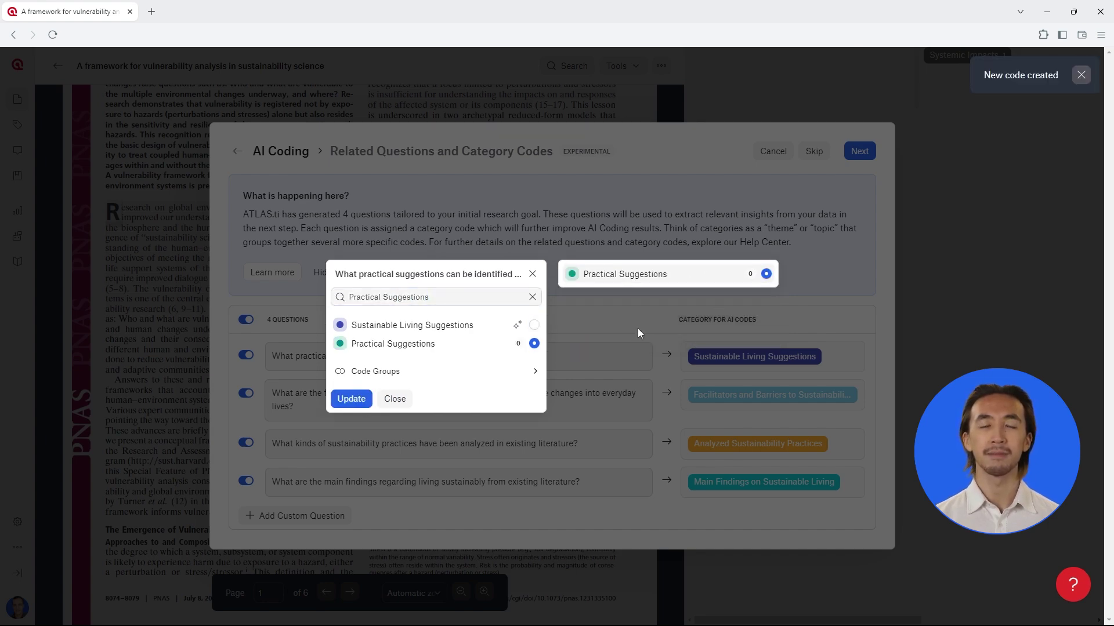
left_click(352, 399)
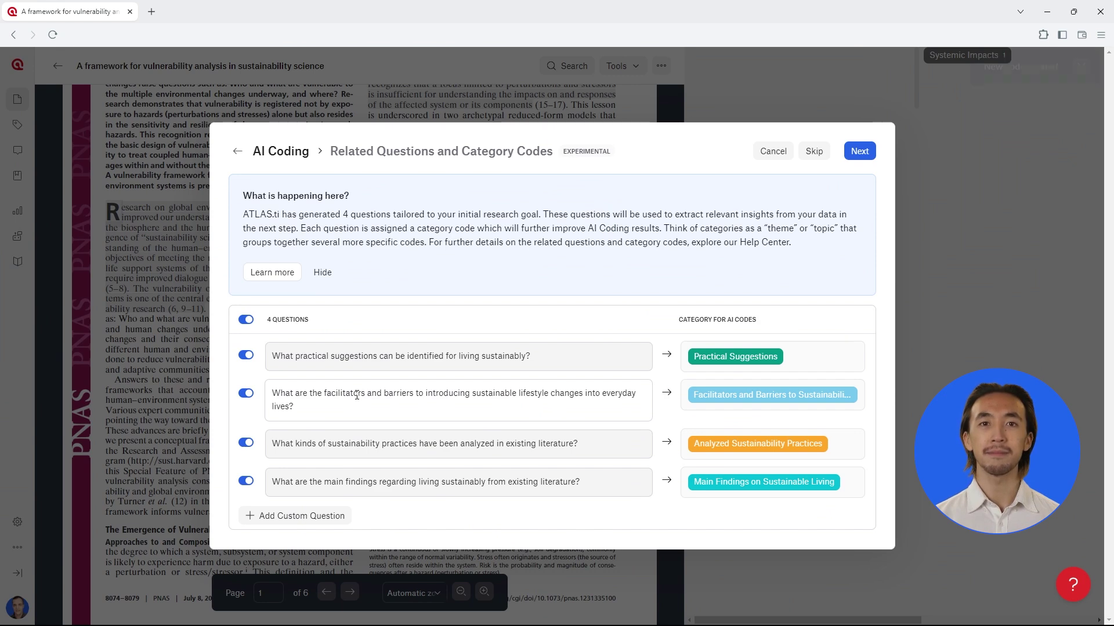
left_click(861, 153)
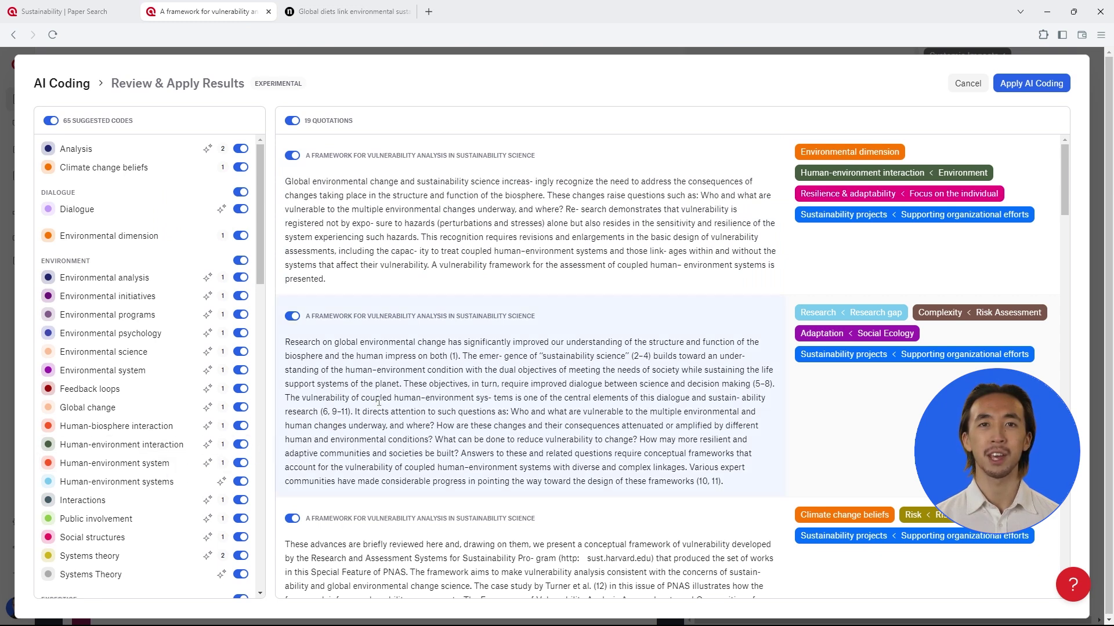
Step: Apply the 65 suggested codes across 19 quotations and save the AI Coding Summary as a view
left_click(1028, 83)
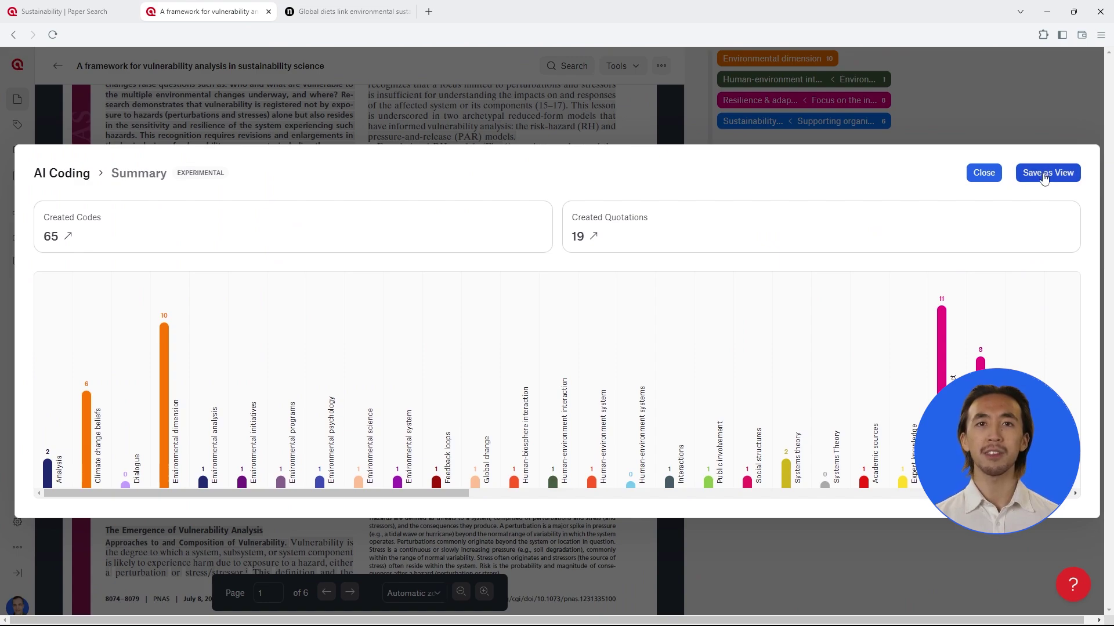
left_click(1044, 173)
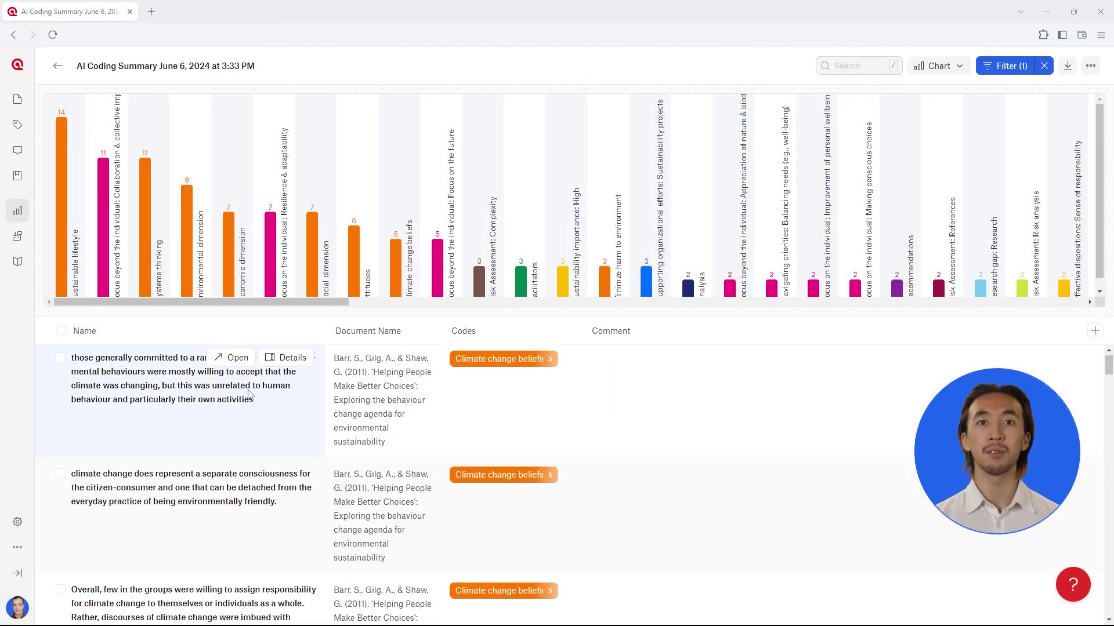
scroll(250, 395, "down", 2)
Step: Comment on the climate change quotation that embracing resilience and adaptability is essential for tackling challenges
scroll(250, 394, "down", 5)
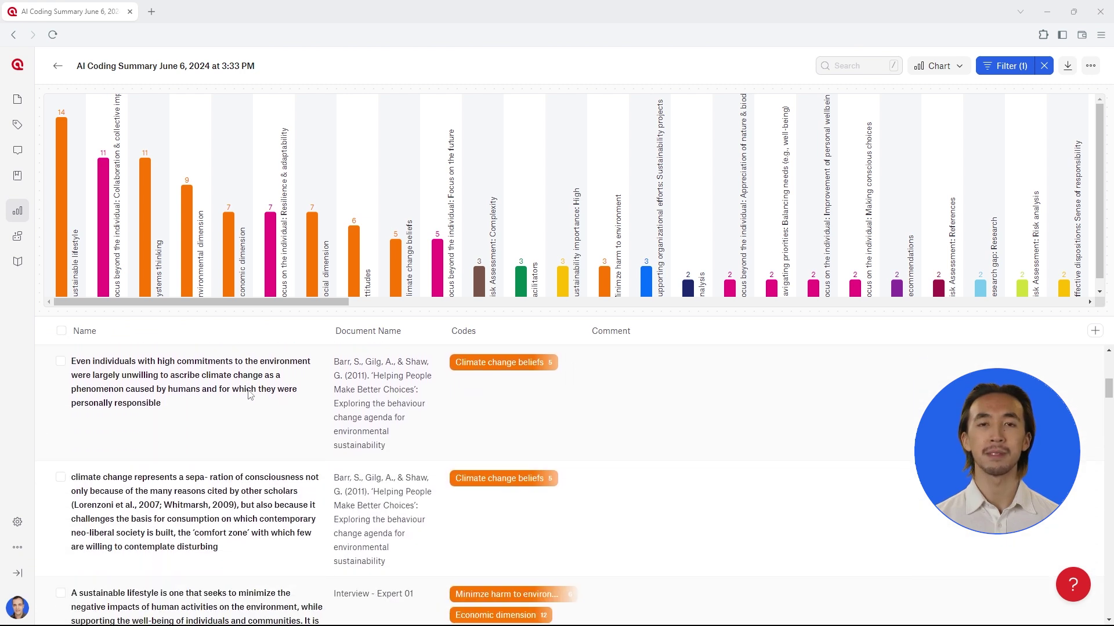
scroll(250, 395, "down", 1)
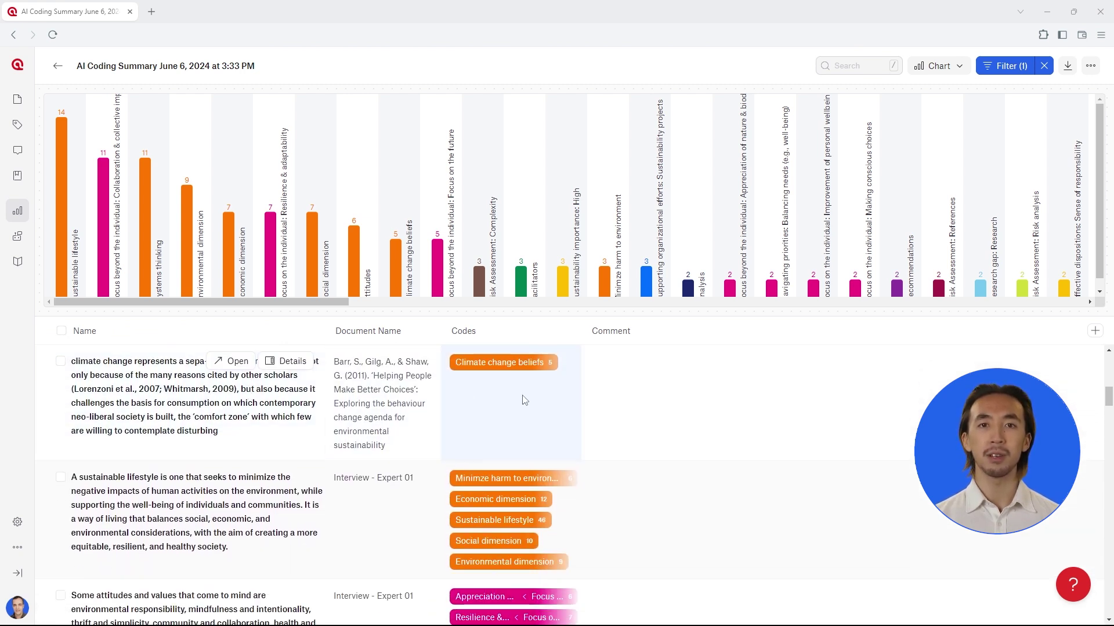
left_click(630, 374)
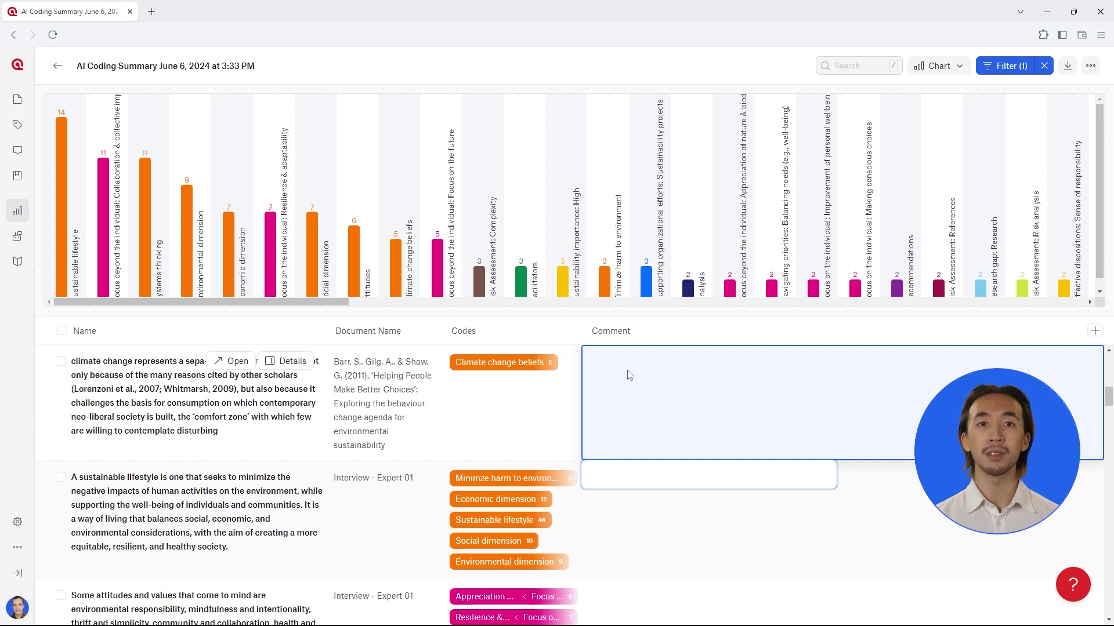
type("Embracing resilience ")
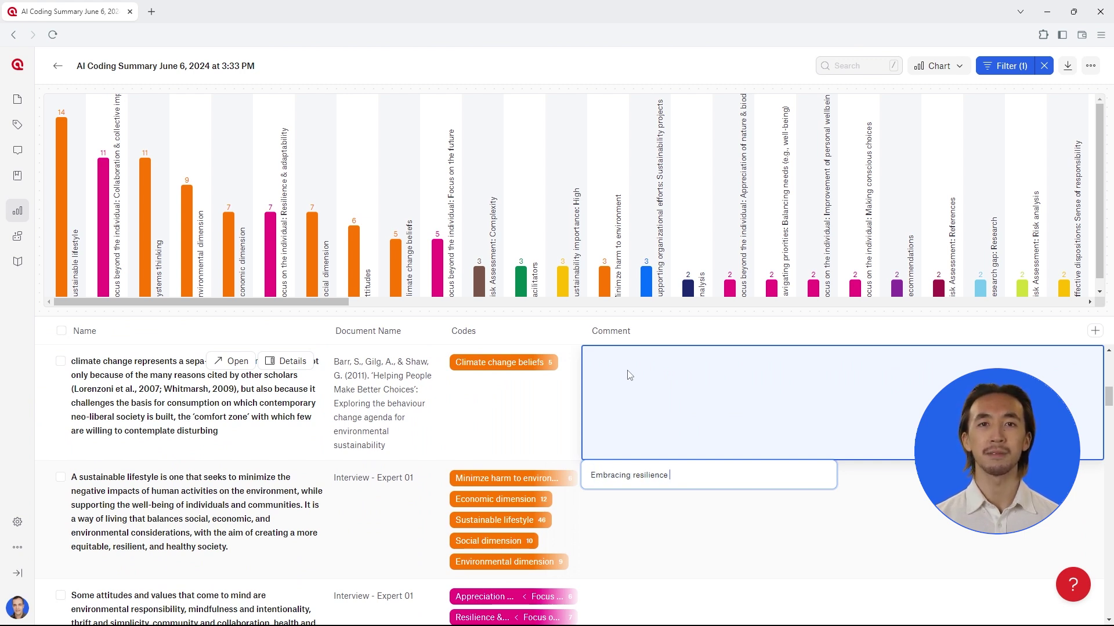
type("and adaptability i")
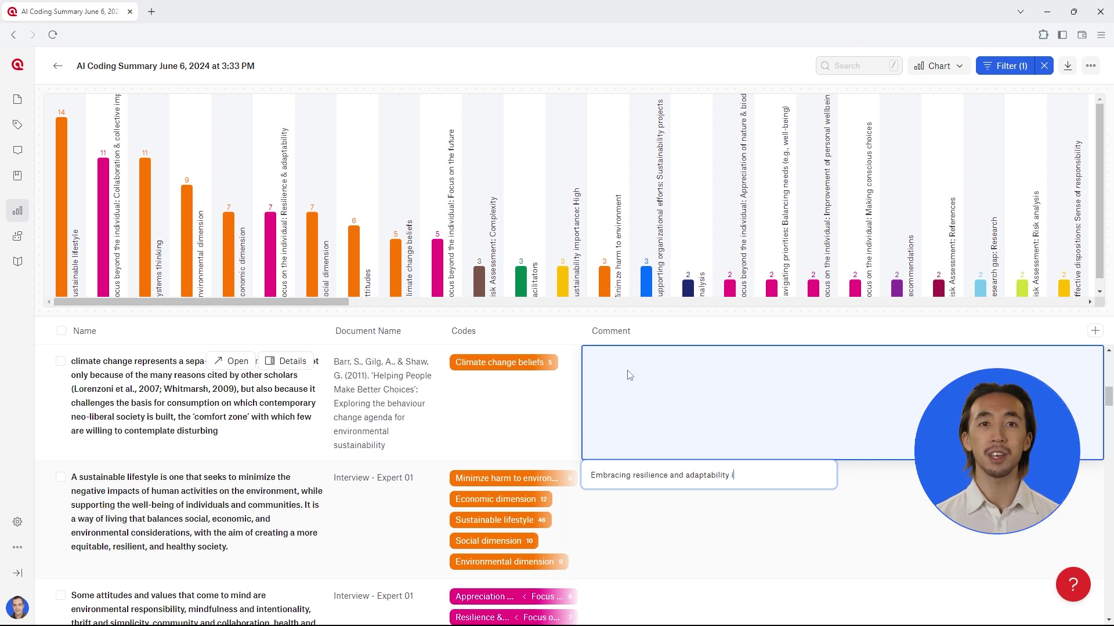
type("s essential for tac")
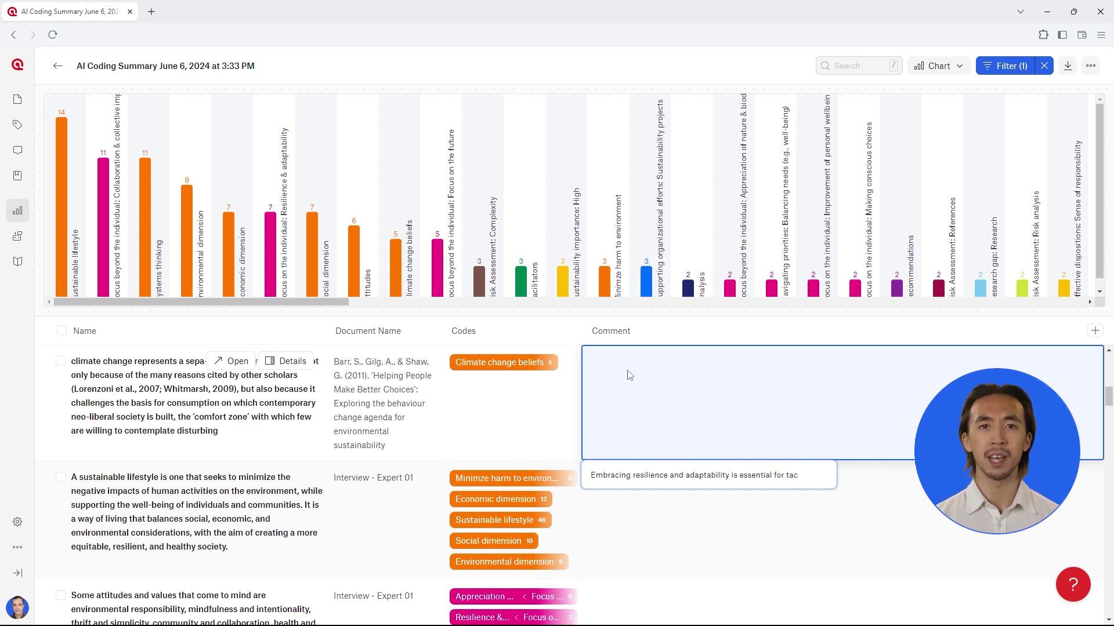
type("kling challenge")
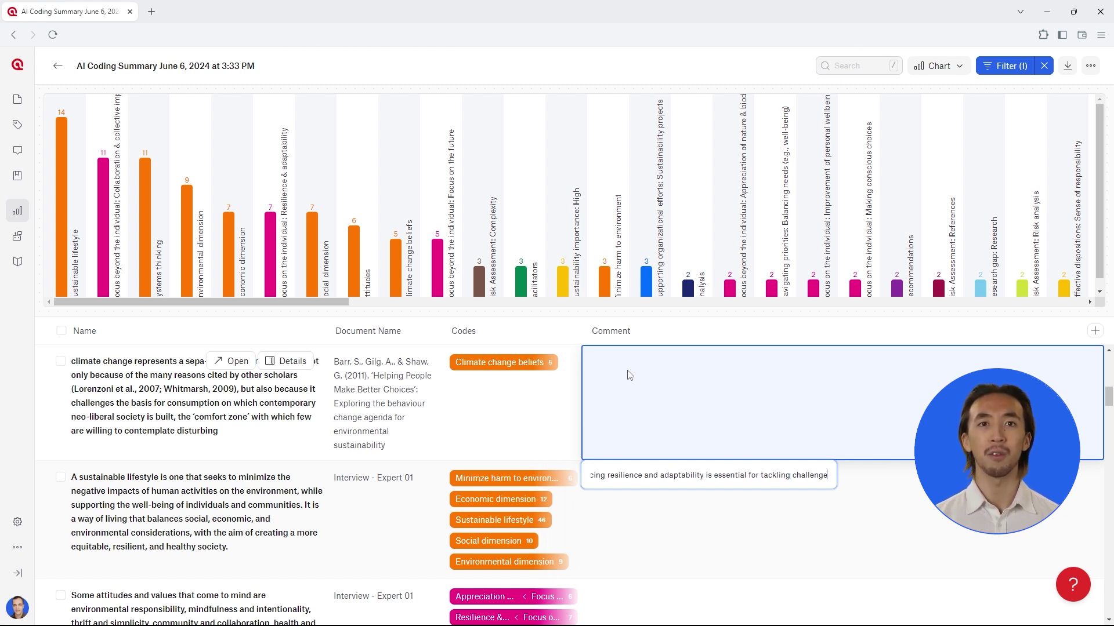
type("s, making it a key")
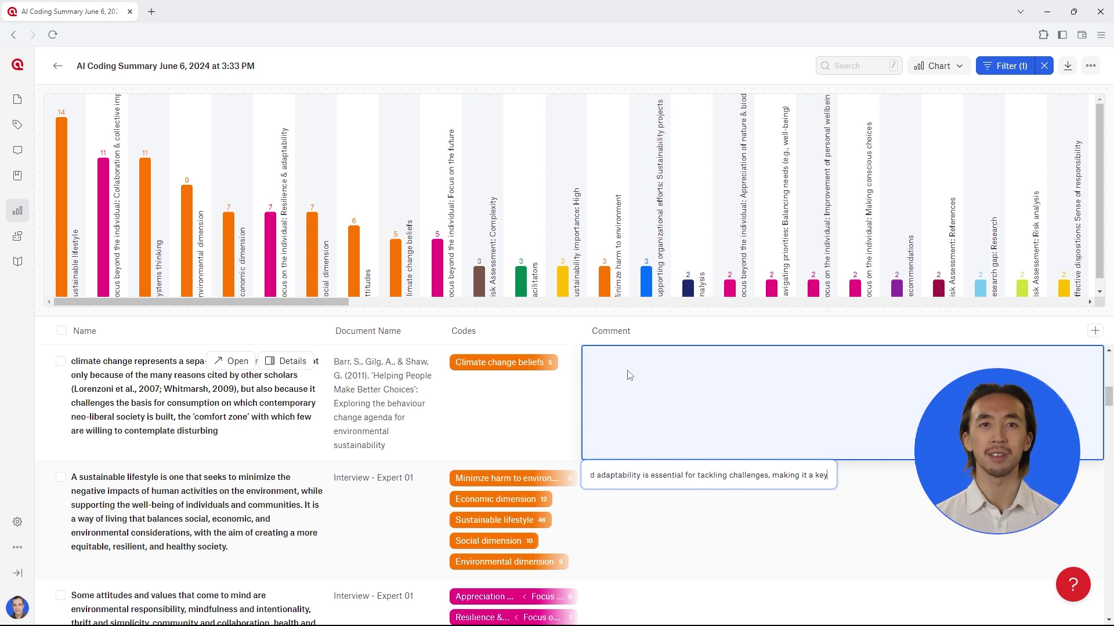
type(" focus oy my resea")
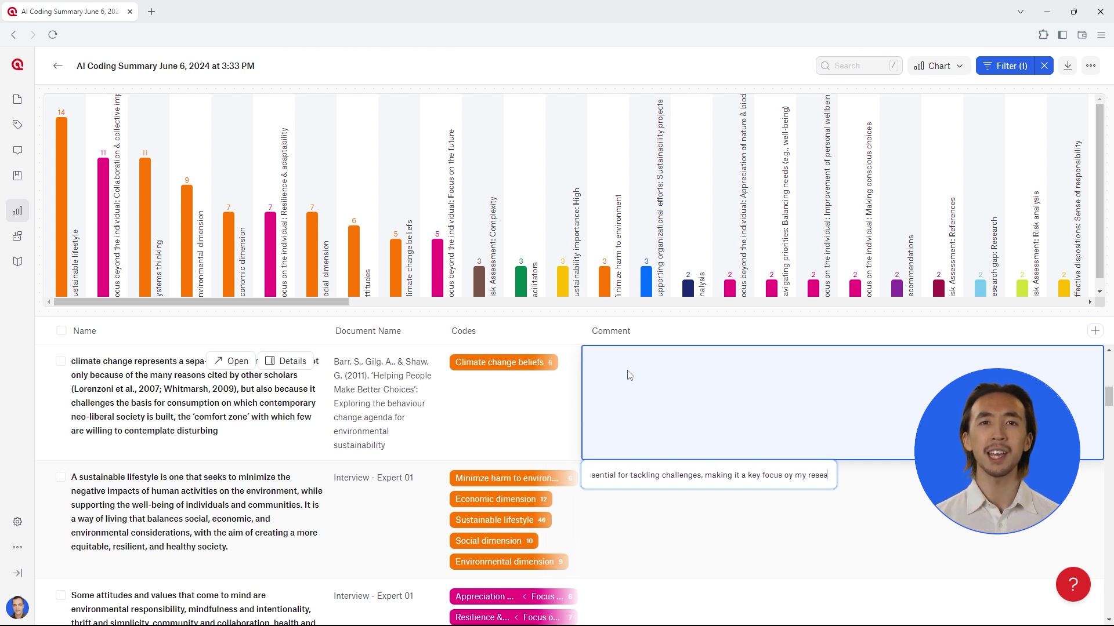
type("rch.")
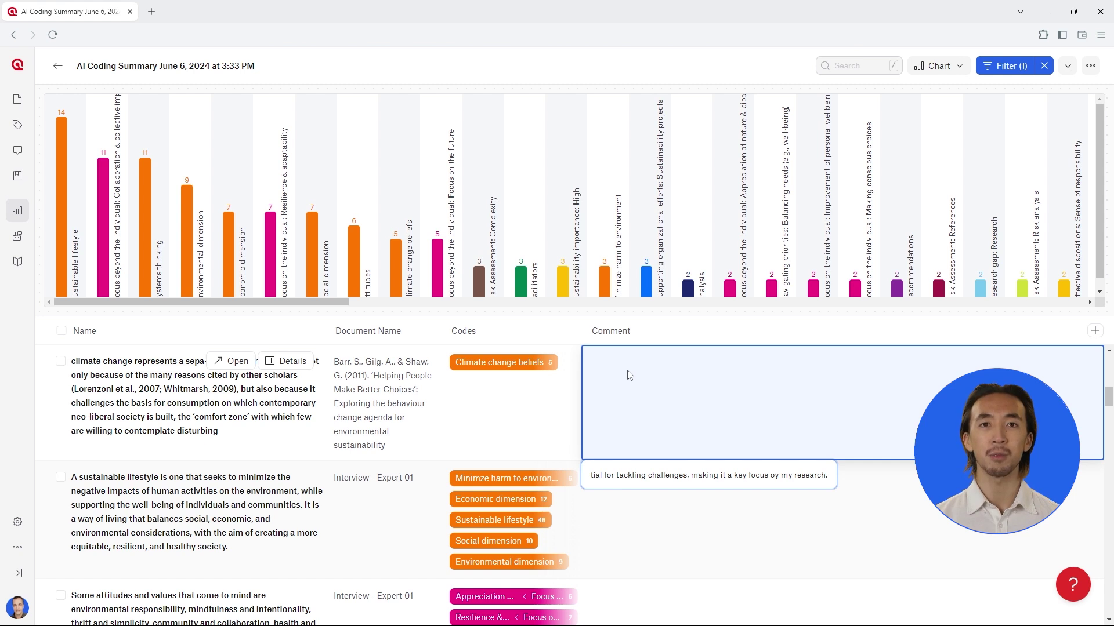
key("Return")
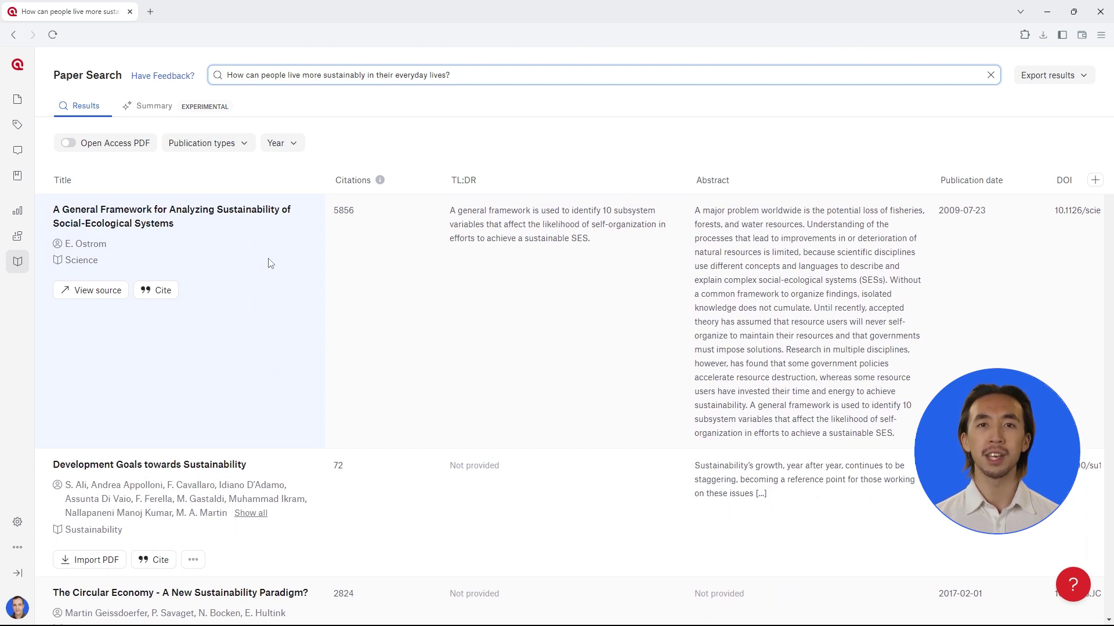
Step: Scroll the Paper Search results down to 'Beyond the business case for corporate sustainability' (3437 citations)
scroll(269, 263, "down", 3)
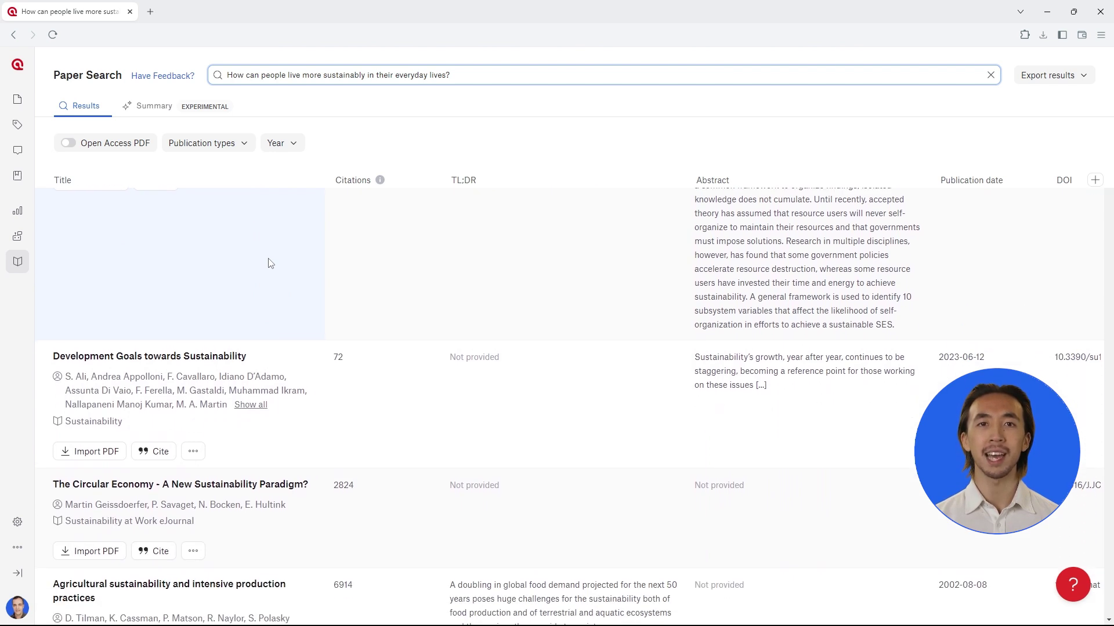
scroll(269, 262, "down", 3)
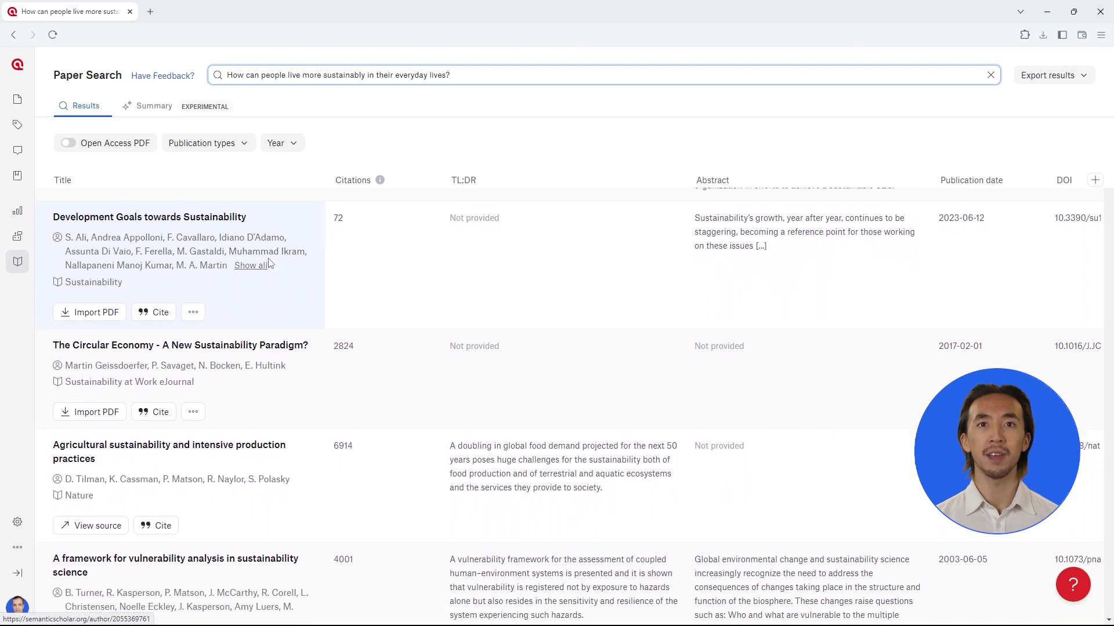
scroll(269, 263, "down", 3)
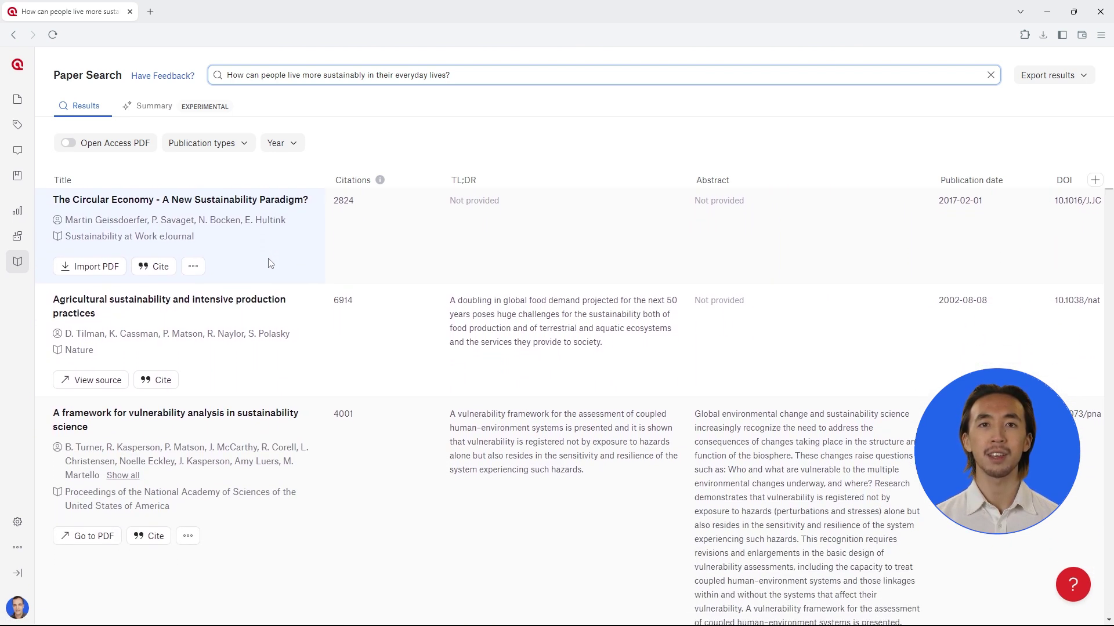
scroll(269, 263, "down", 3)
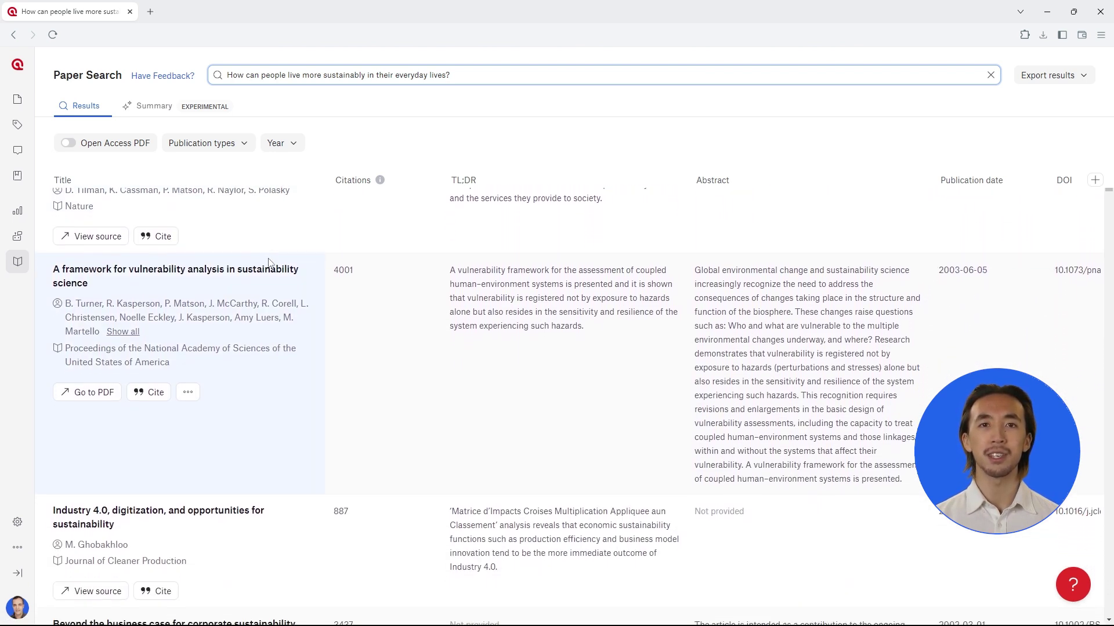
scroll(269, 263, "down", 3)
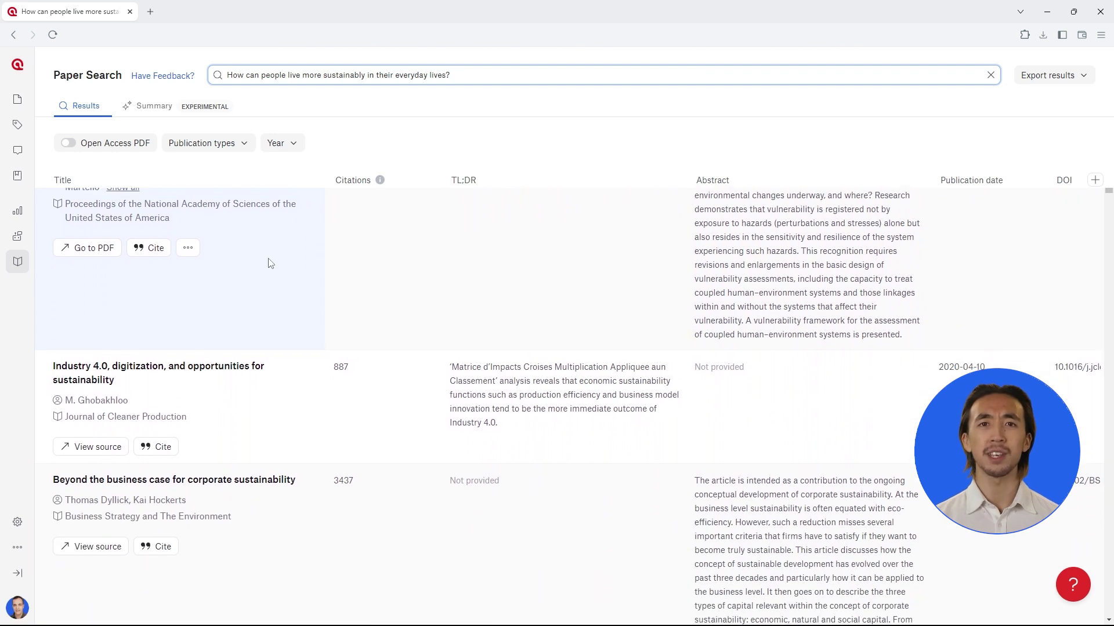
scroll(268, 262, "down", 3)
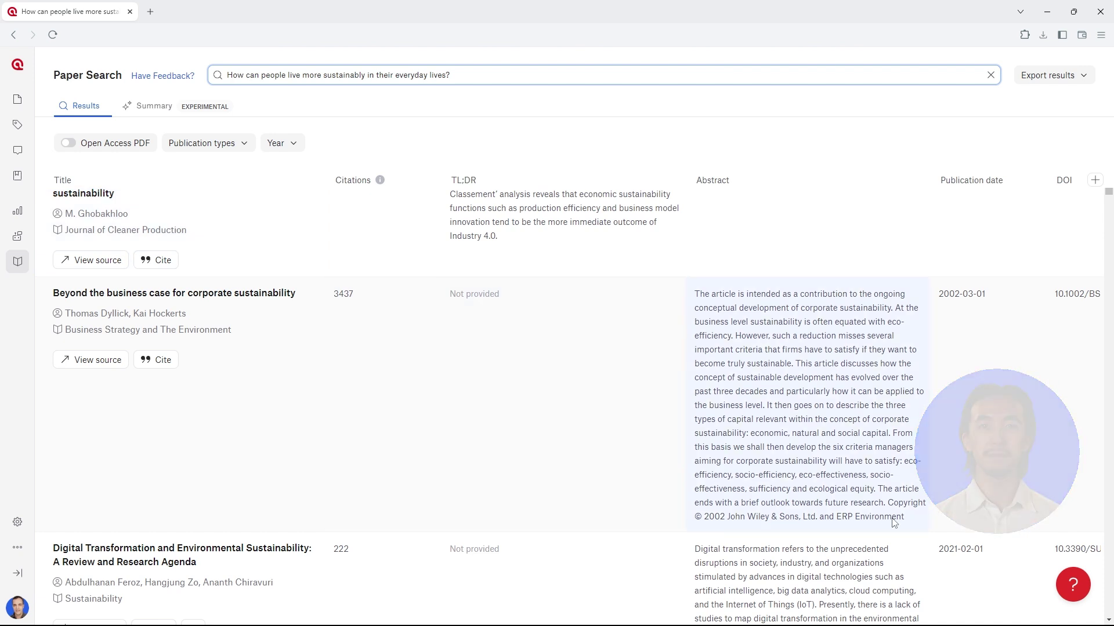
Step: Open the help assistant and go to its Ask section for contacting support by email or chat
left_click(1072, 584)
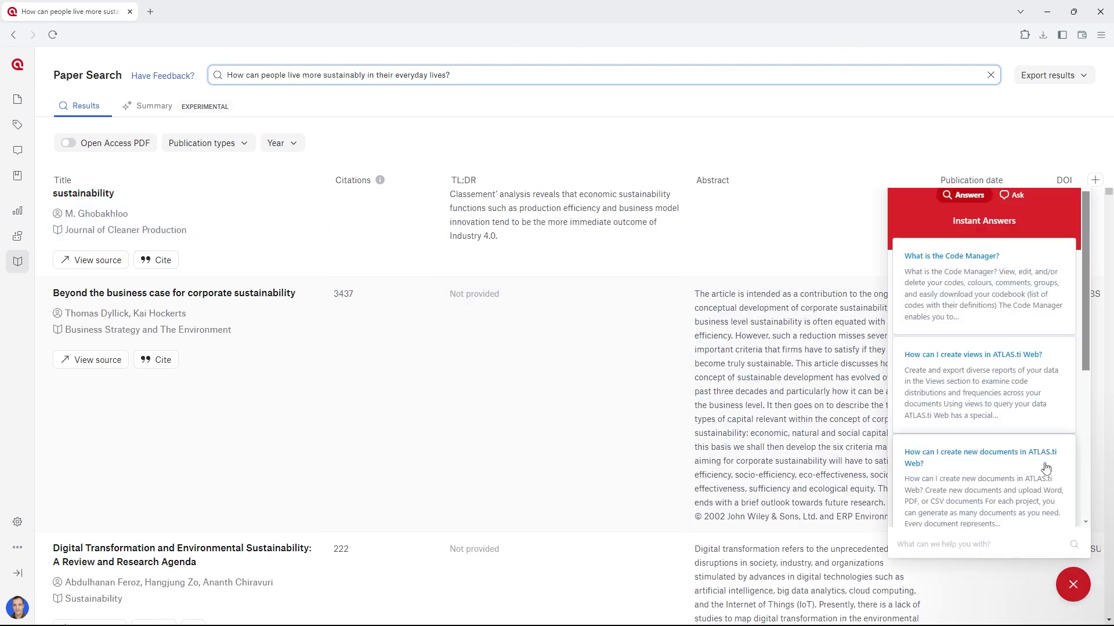
left_click(1009, 197)
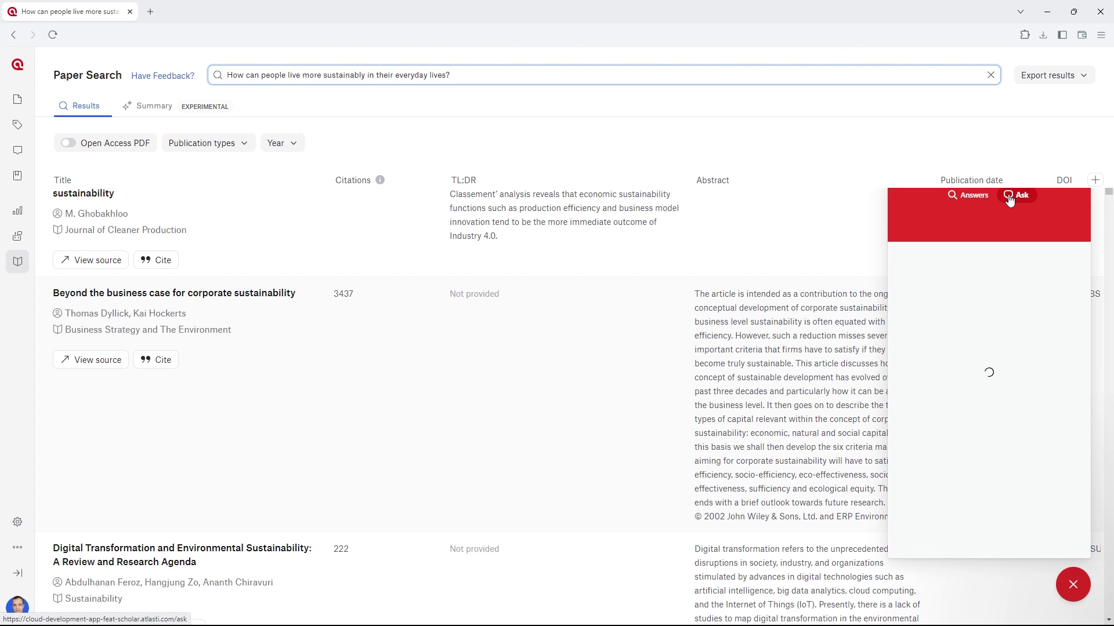